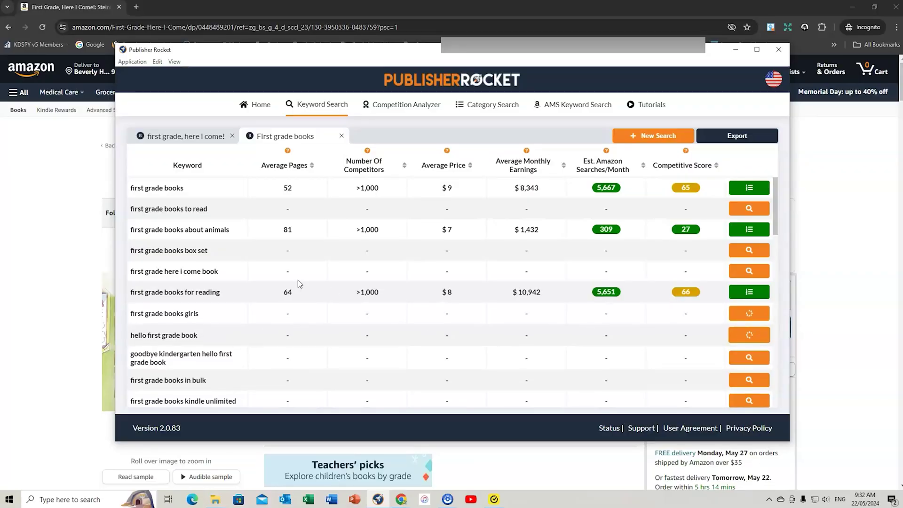
Scroll through the Publisher Rocket keyword results for 'first grade books'.
scroll(215, 282, "down", 1)
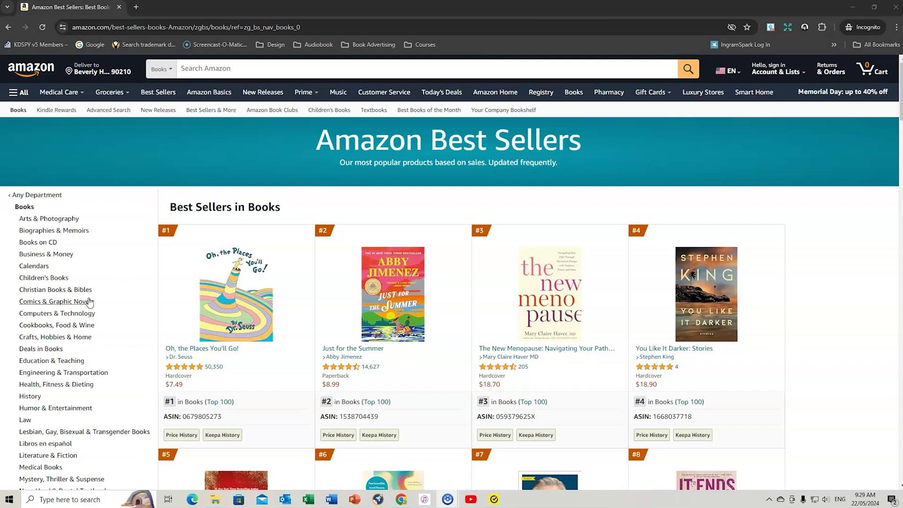
scroll(94, 299, "down", 1)
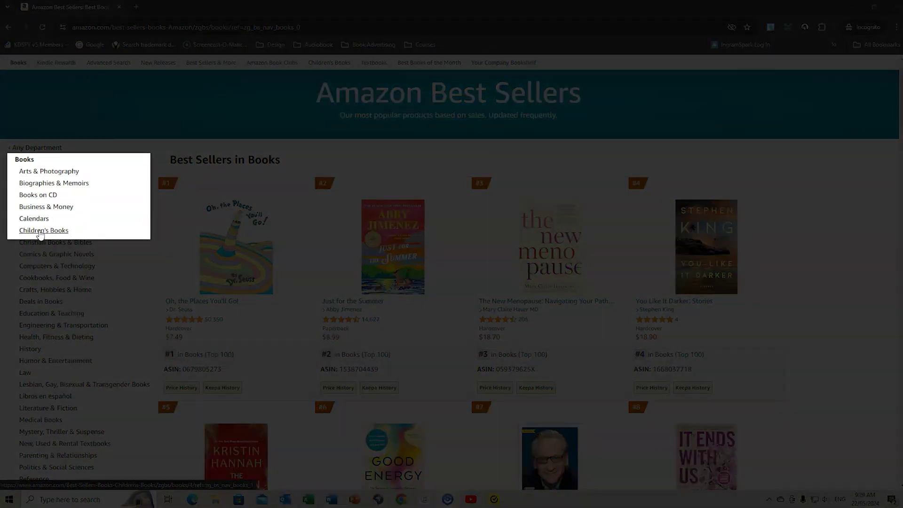
scroll(779, 245, "down", 10)
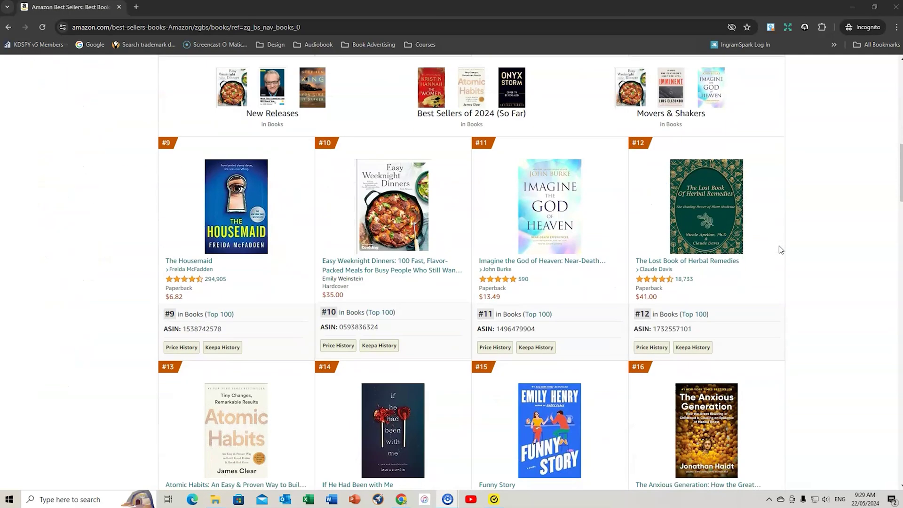
scroll(779, 246, "down", 7)
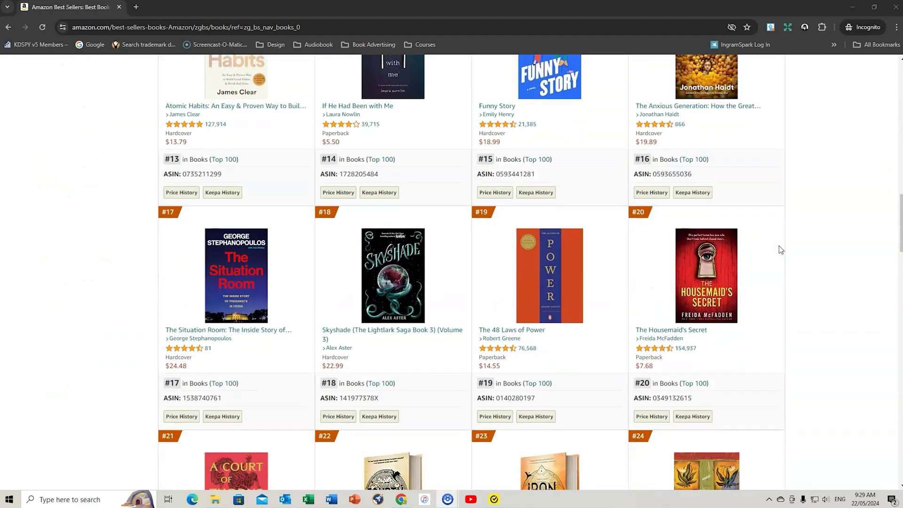
scroll(779, 249, "down", 7)
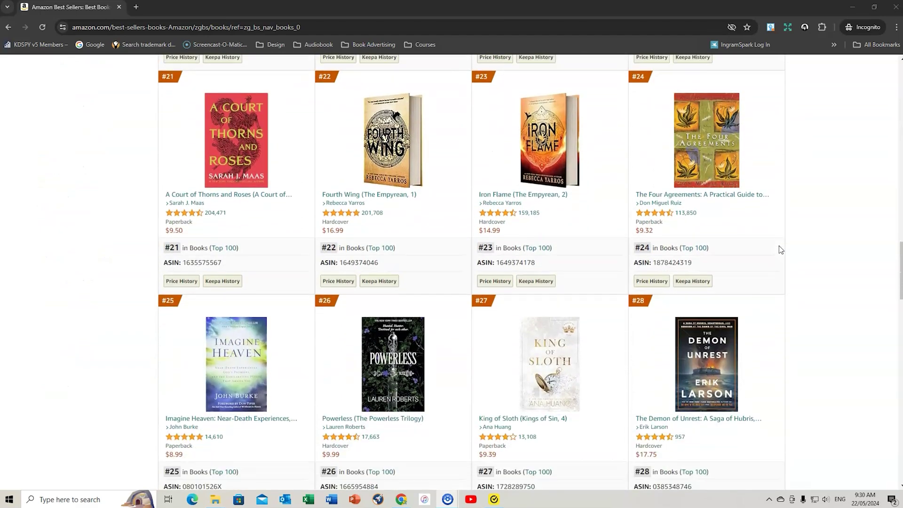
scroll(780, 248, "down", 5)
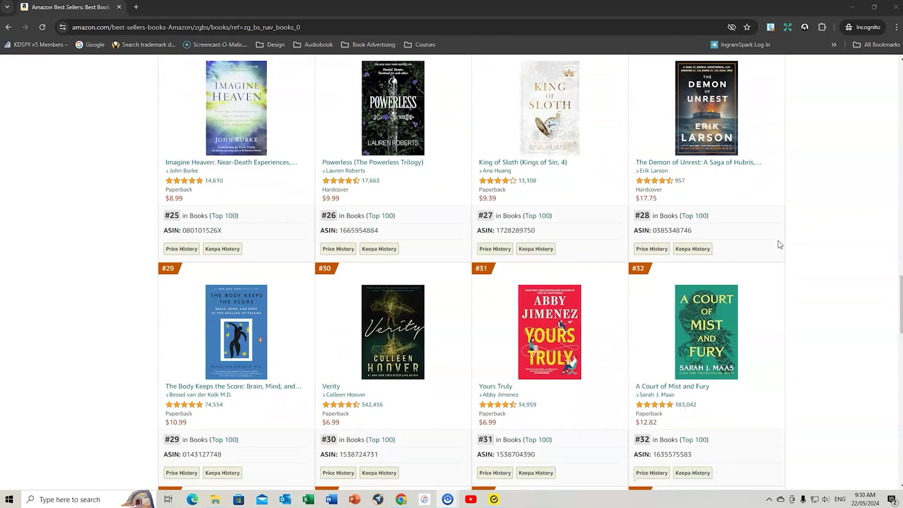
scroll(777, 238, "down", 2)
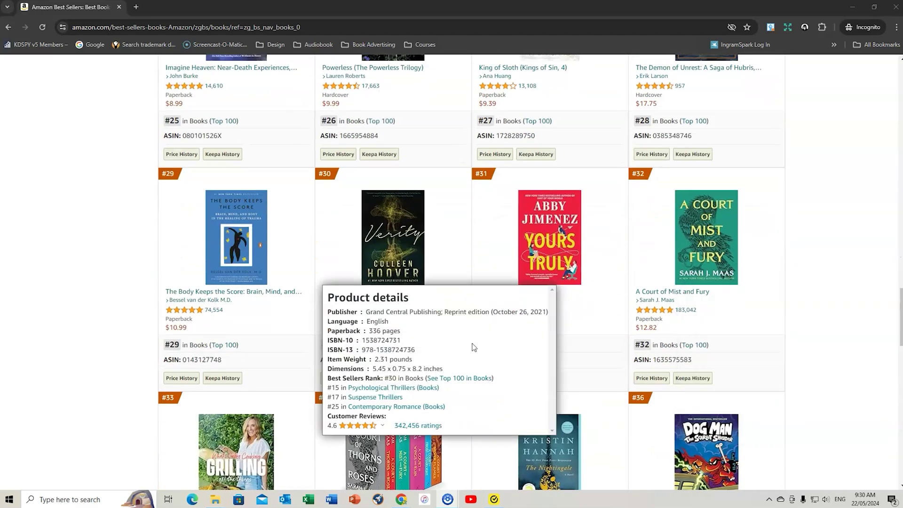
scroll(630, 231, "down", 5)
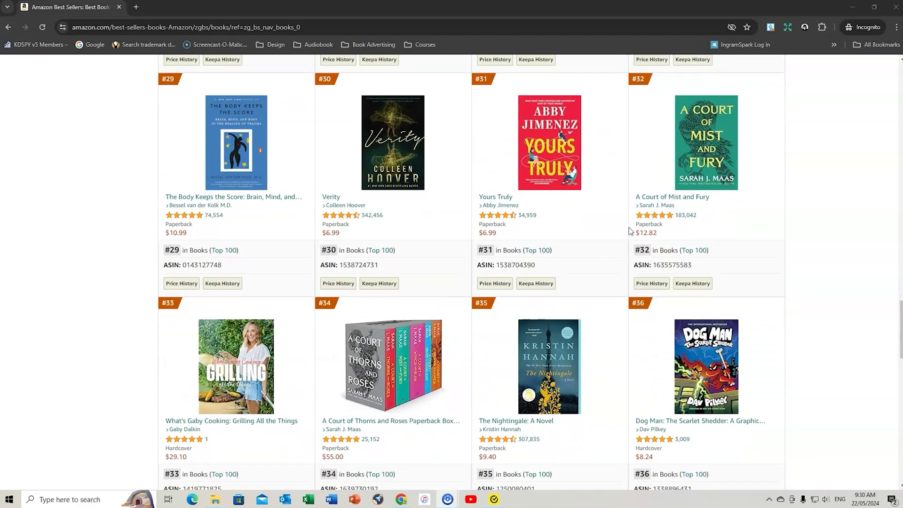
scroll(627, 268, "up", 20)
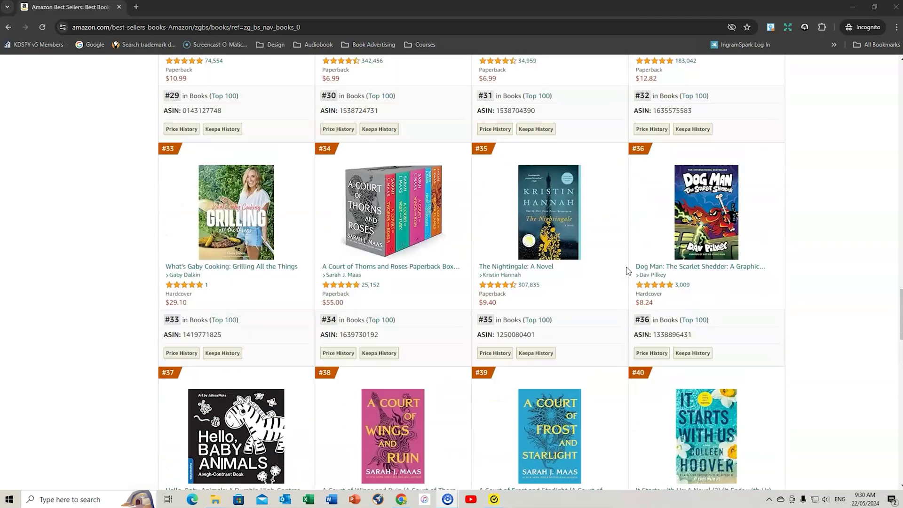
scroll(625, 264, "up", 12)
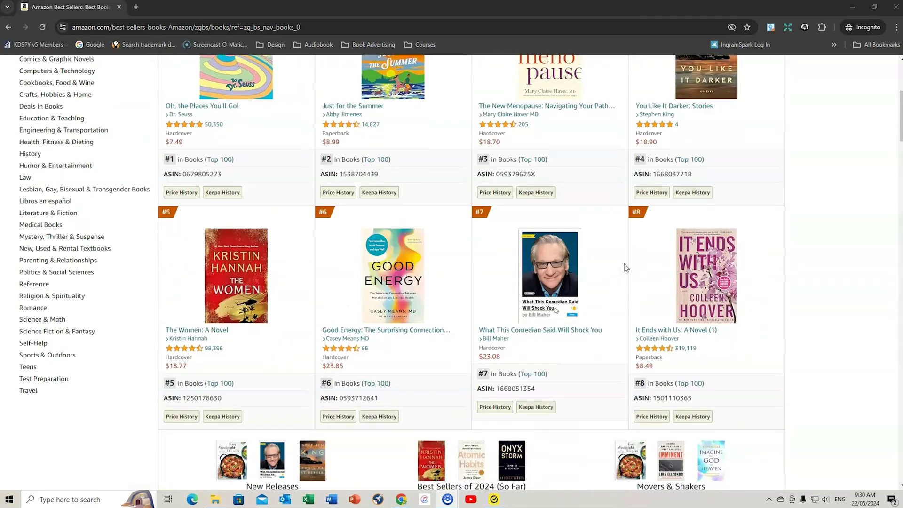
Show Amazon's Children's Books best sellers and browse down to the #21–#24 row.
left_click(53, 280)
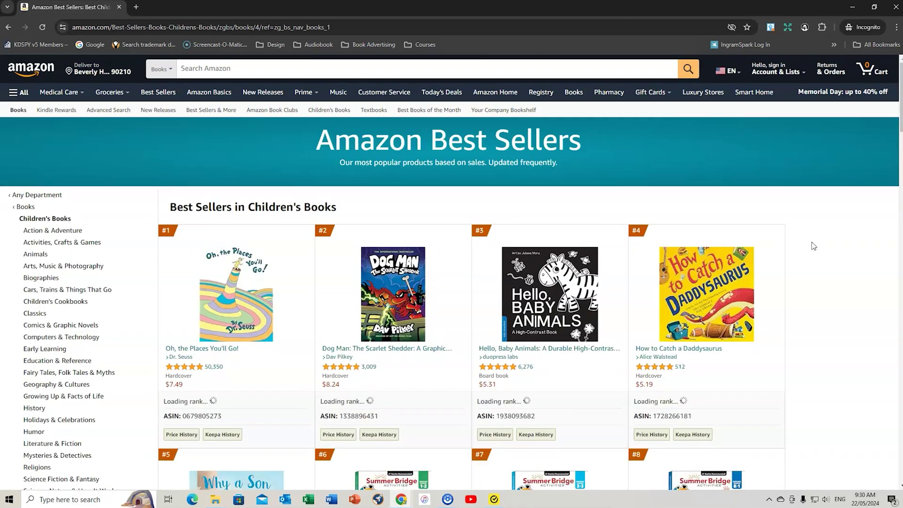
scroll(816, 247, "down", 2)
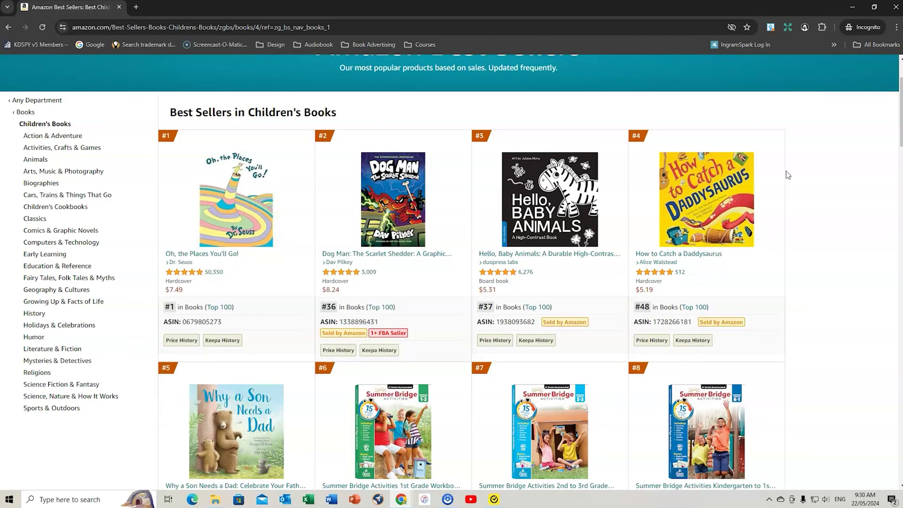
scroll(783, 168, "down", 9)
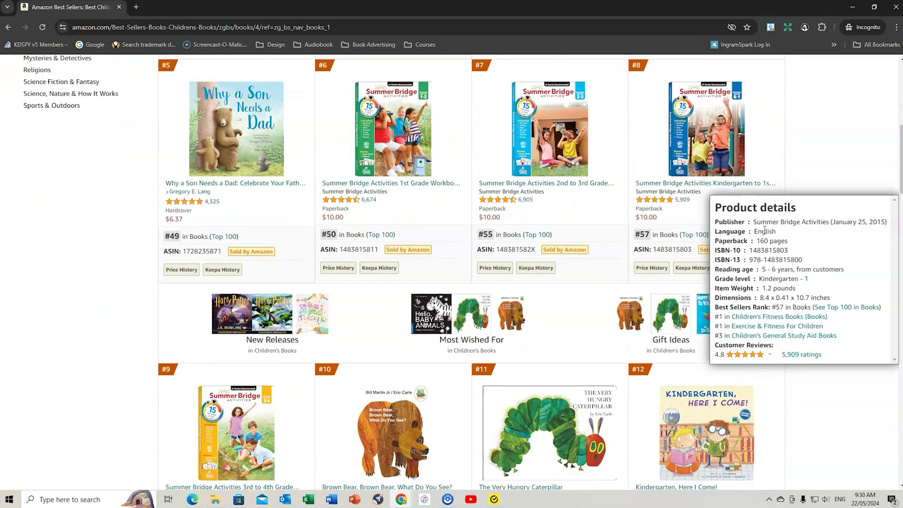
scroll(765, 174, "down", 5)
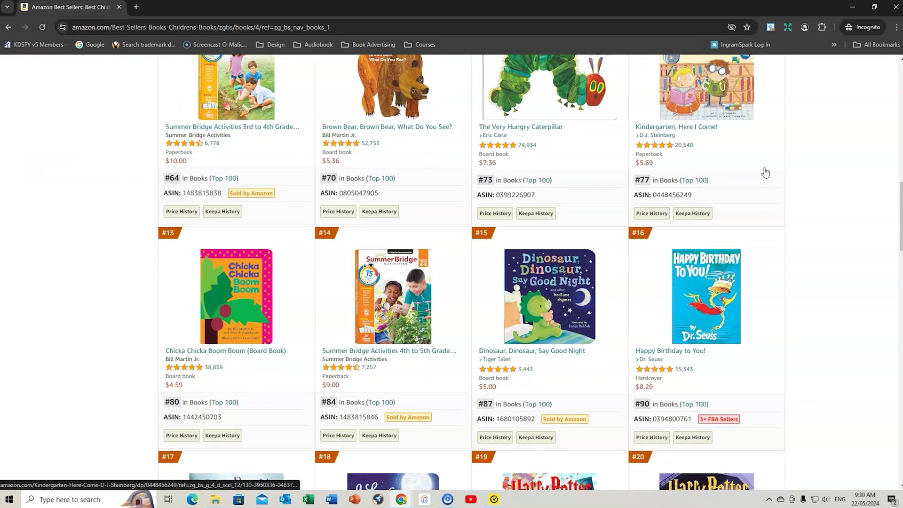
scroll(781, 183, "up", 3)
scroll(783, 169, "down", 4)
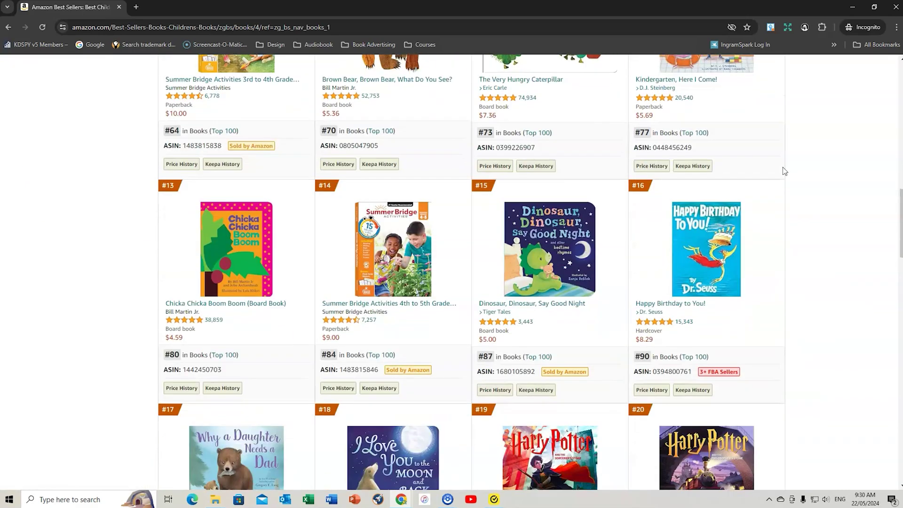
scroll(783, 170, "down", 2)
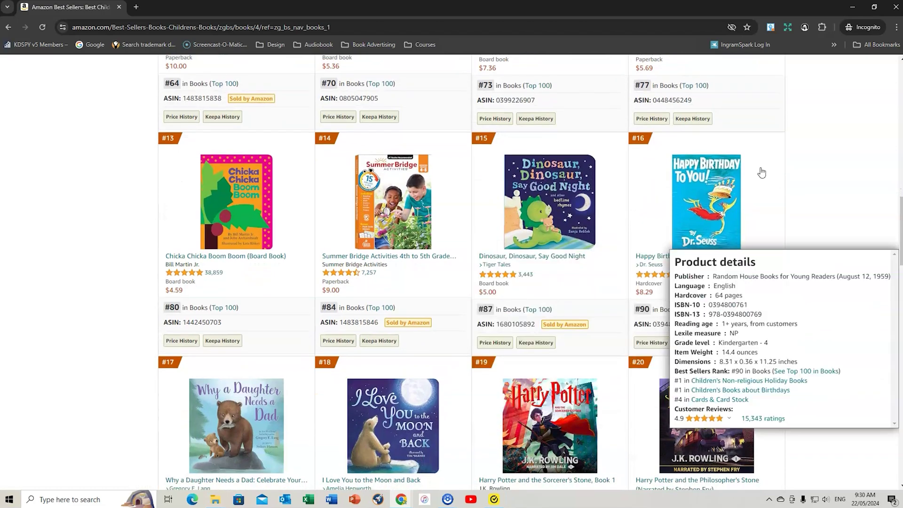
scroll(761, 171, "down", 5)
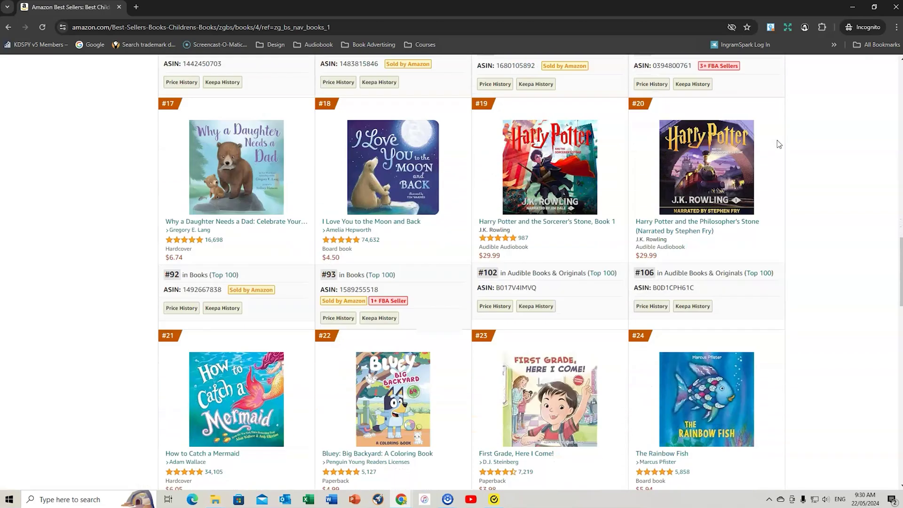
scroll(779, 145, "down", 5)
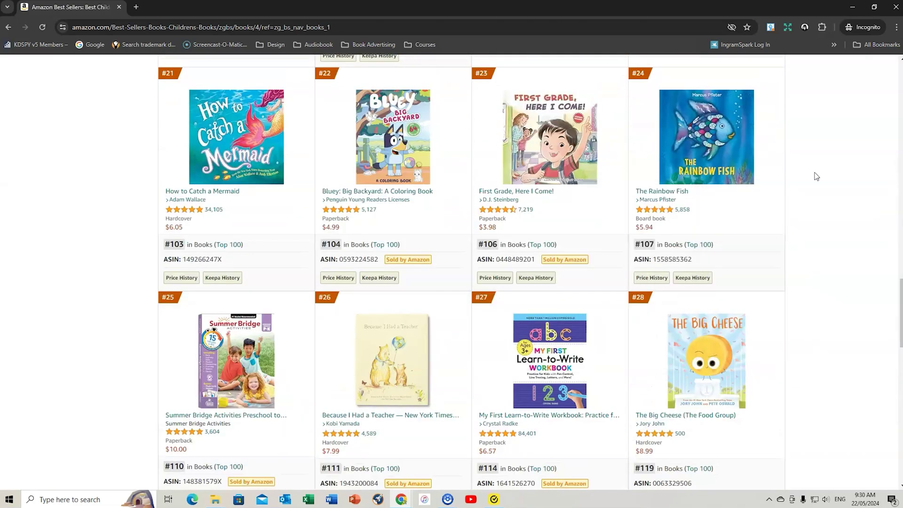
scroll(821, 178, "down", 2)
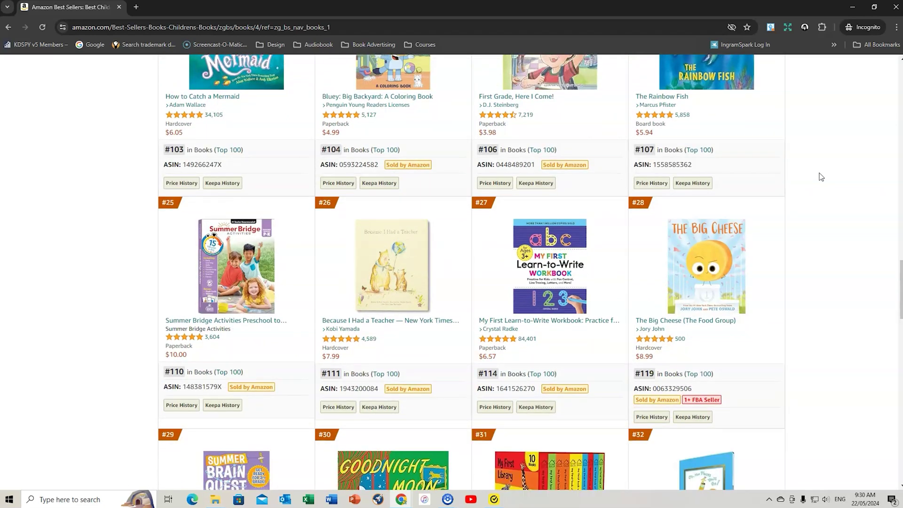
scroll(821, 177, "up", 4)
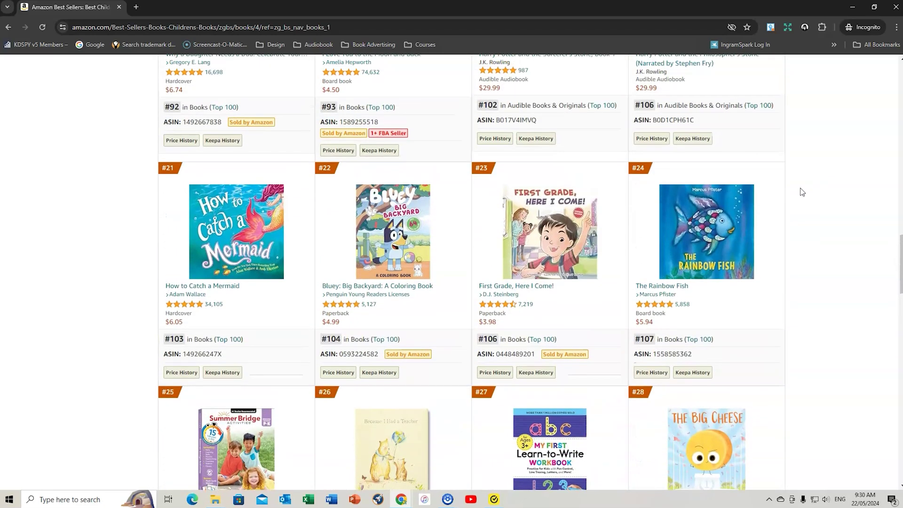
Open the First Grade, Here I Come! product page and look over its details.
mouse_move(569, 229)
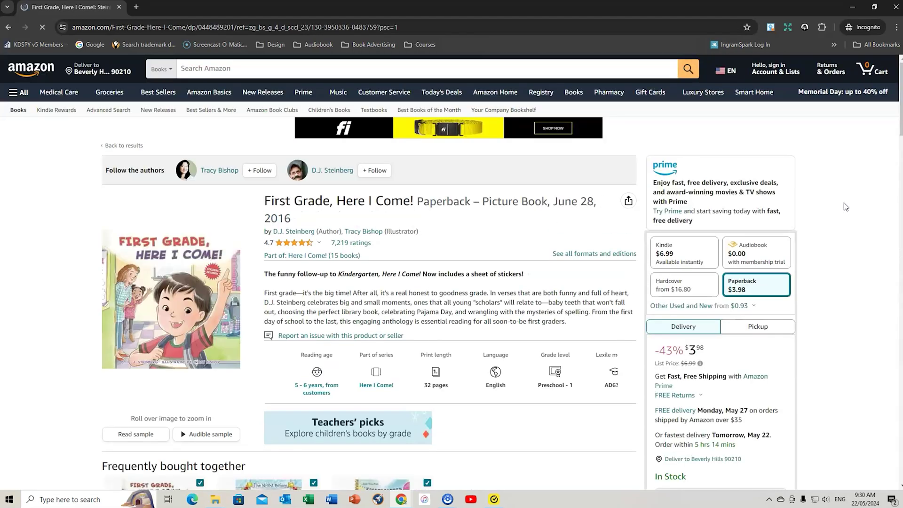
mouse_move(153, 308)
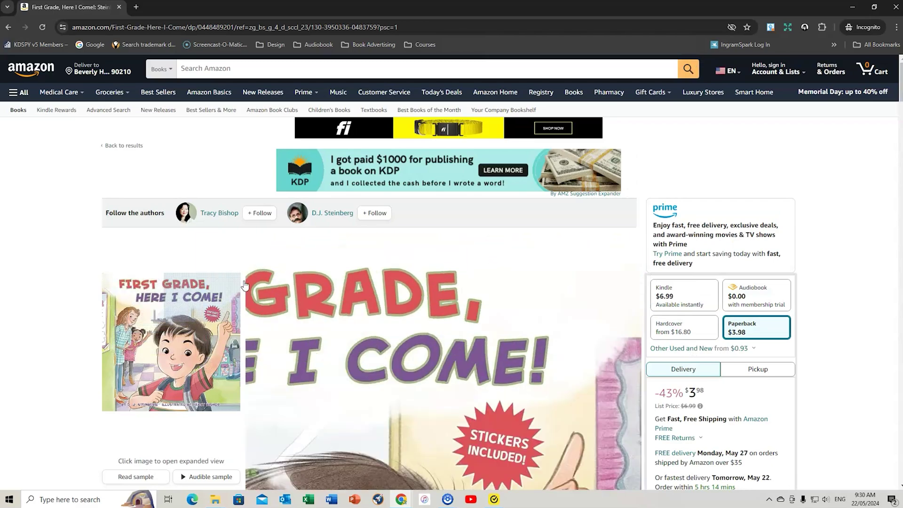
scroll(795, 227, "down", 3)
scroll(795, 228, "down", 15)
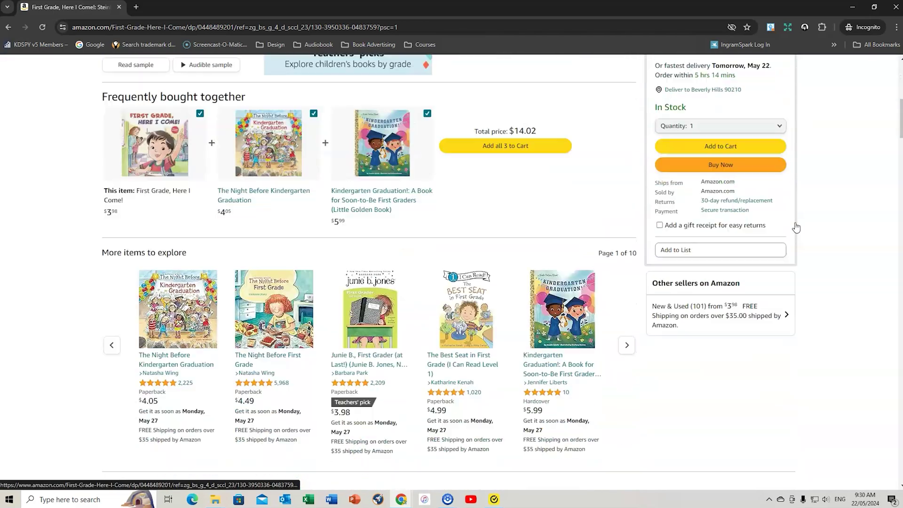
scroll(797, 227, "down", 5)
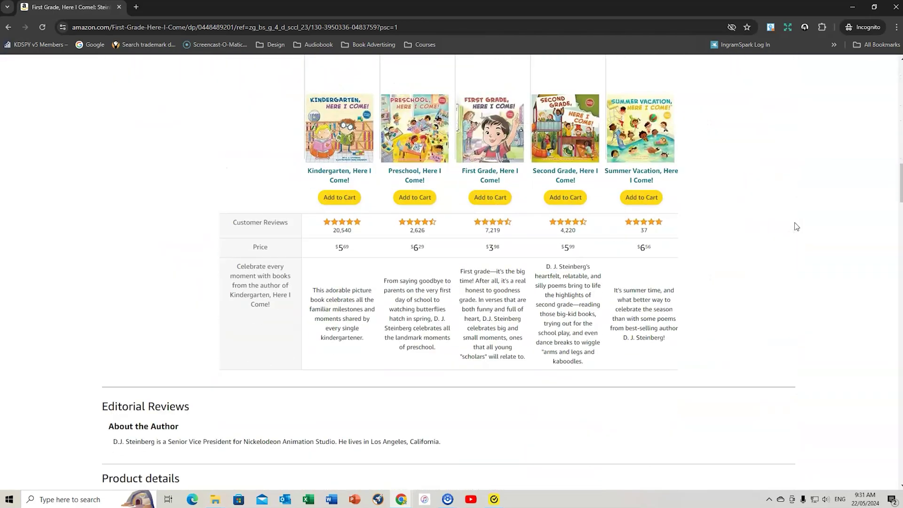
scroll(797, 227, "down", 10)
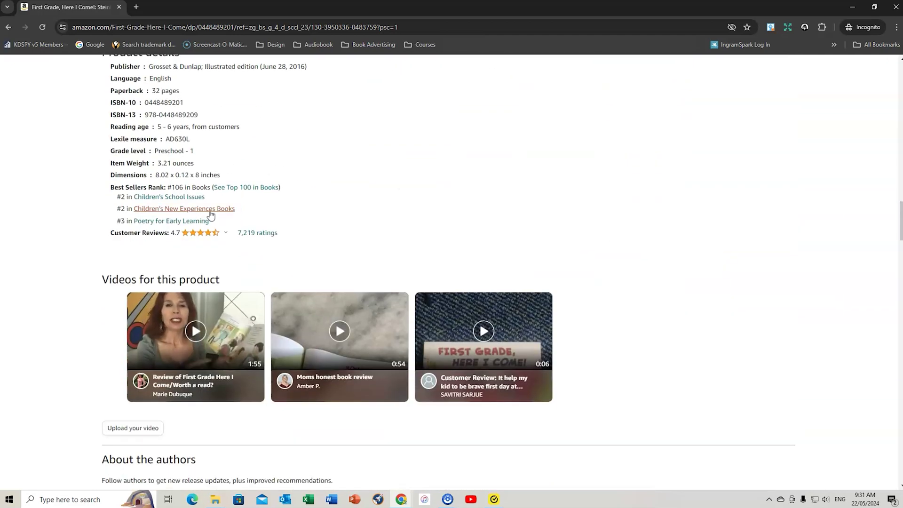
scroll(698, 231, "down", 18)
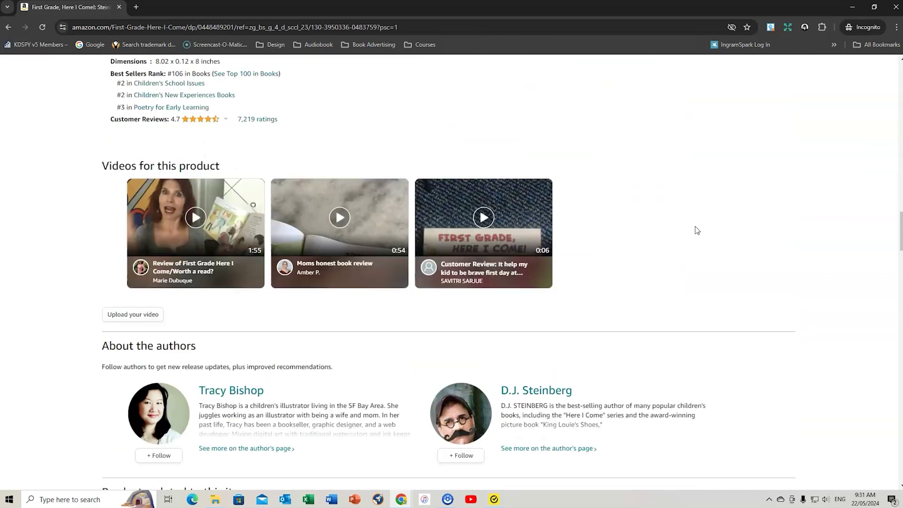
scroll(695, 227, "down", 4)
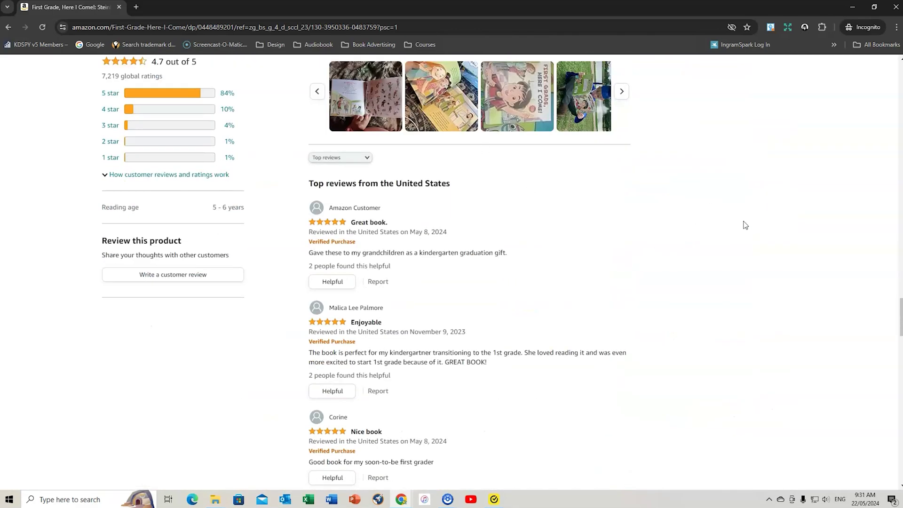
scroll(745, 224, "up", 7)
scroll(846, 115, "up", 20)
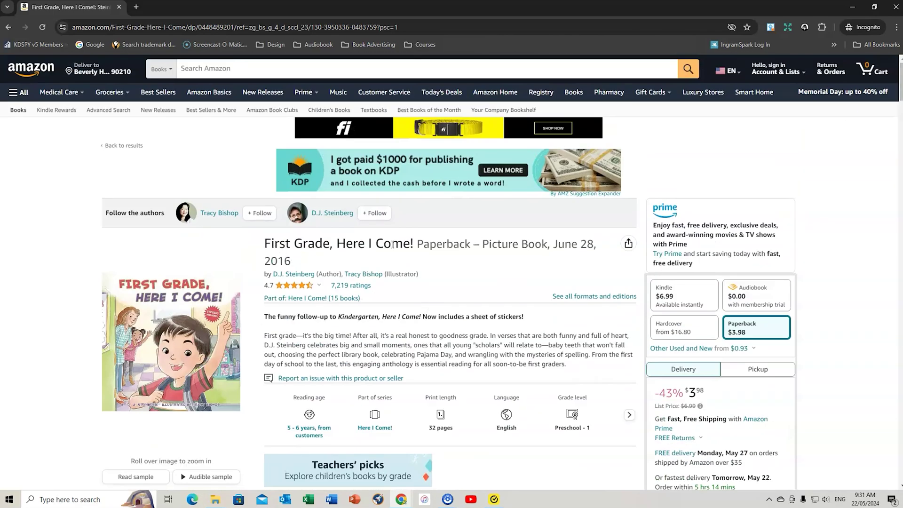
Copy the book title 'First Grade, Here I Come!' from the product page.
left_click_drag(266, 243, 415, 240)
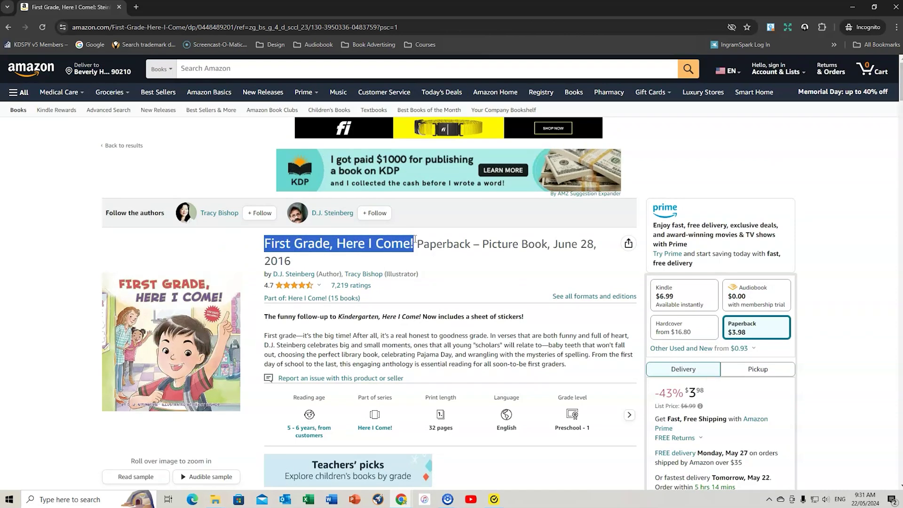
right_click(375, 241)
left_click(392, 251)
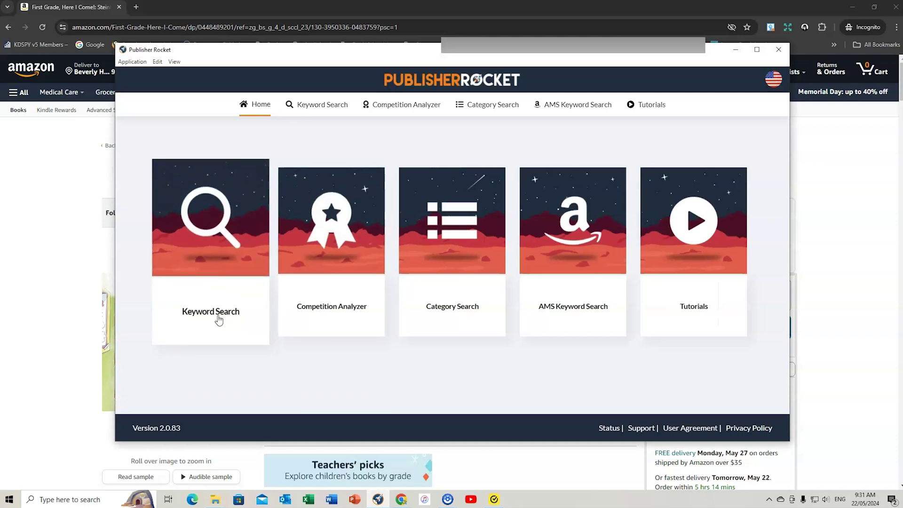
Search the pasted keyword 'first grade, here i come!' and load its metrics: 405 searches, score 63.
left_click(219, 316)
key("ctrl+v")
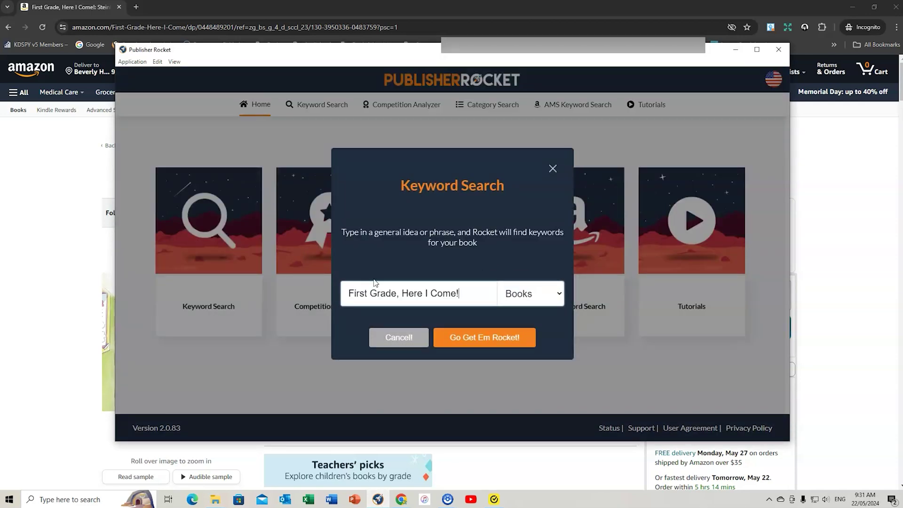
left_click(491, 338)
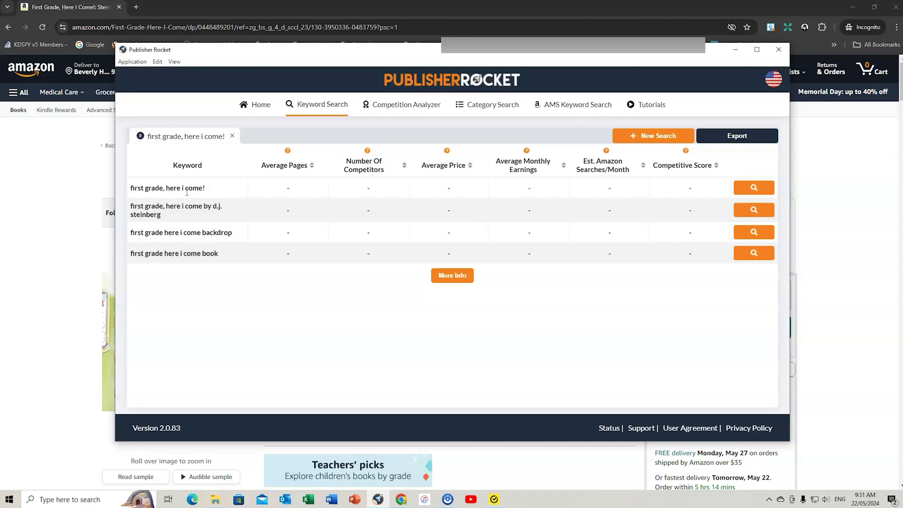
left_click(762, 190)
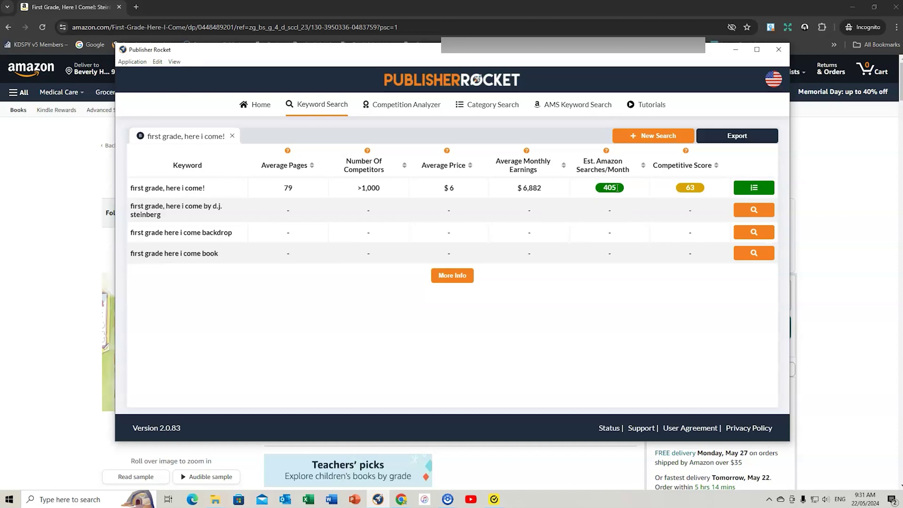
mouse_move(696, 189)
left_click(633, 139)
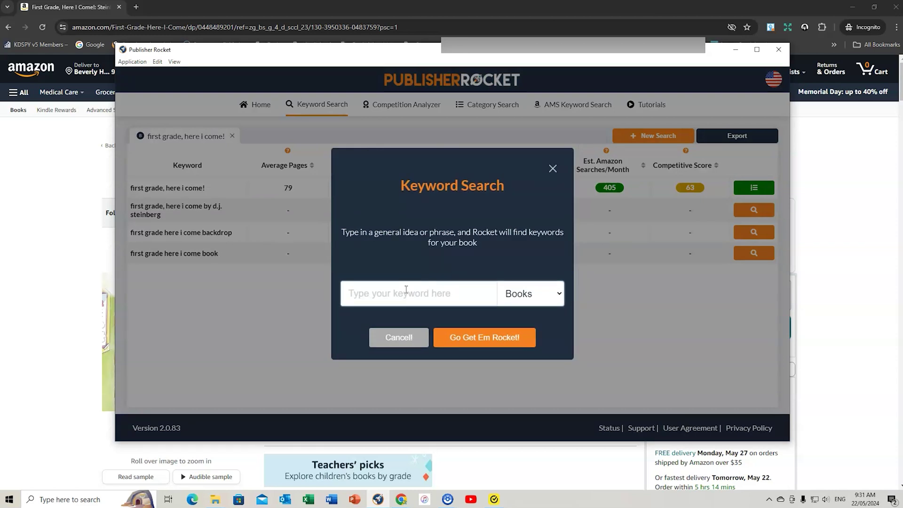
Search 'First grade books' and load metrics for the top suggestions, through hello first grade book.
type("First grade books")
left_click(478, 337)
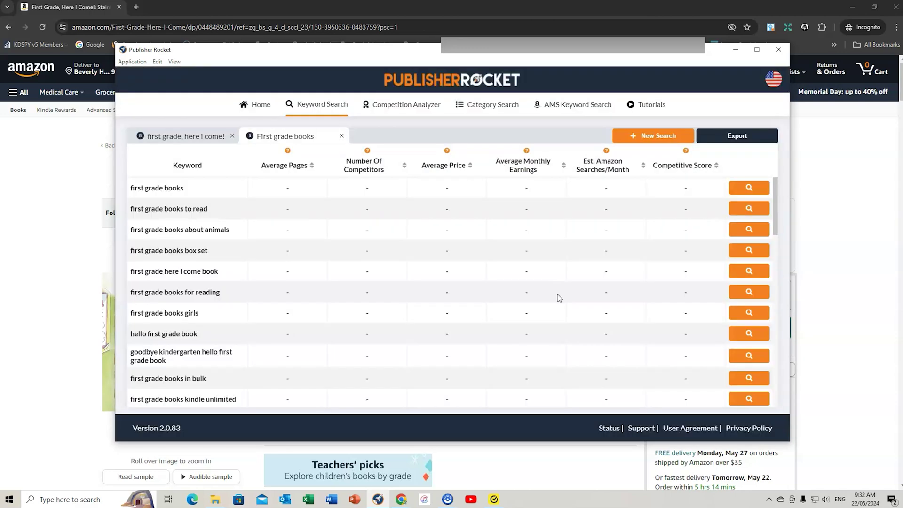
left_click(752, 189)
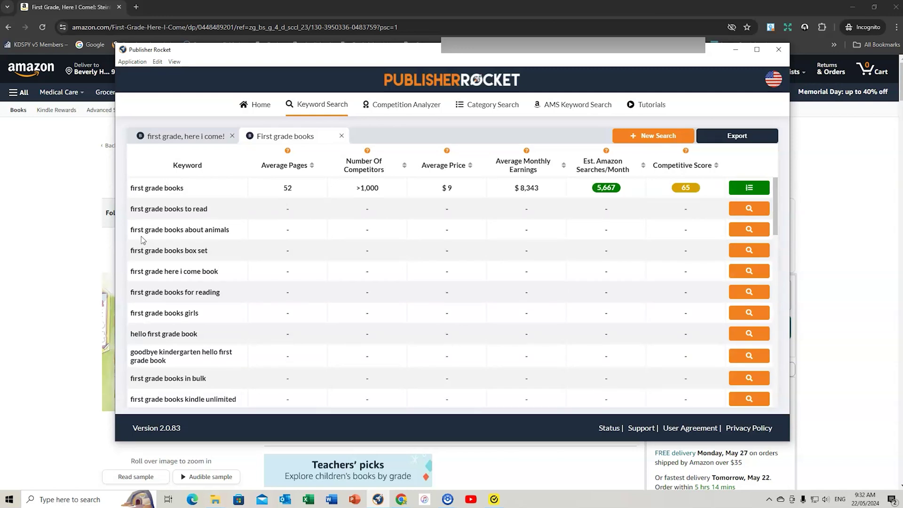
left_click(753, 231)
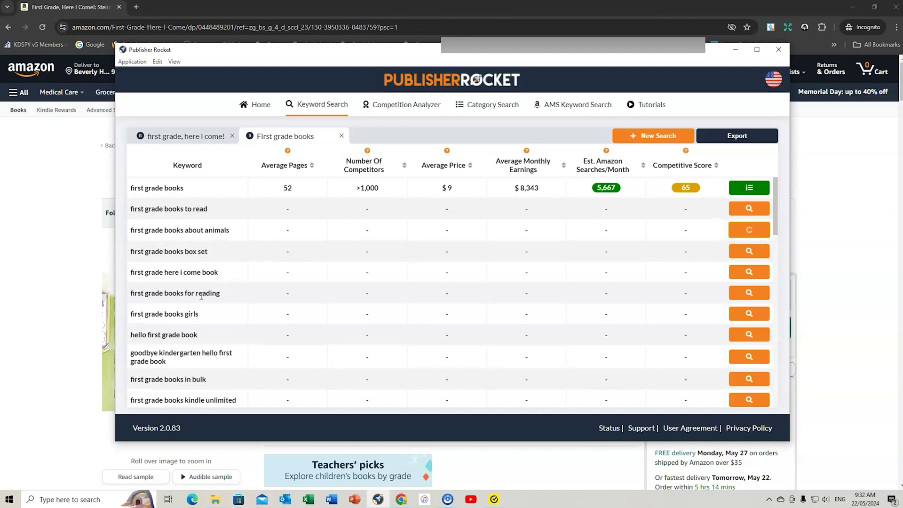
left_click(747, 294)
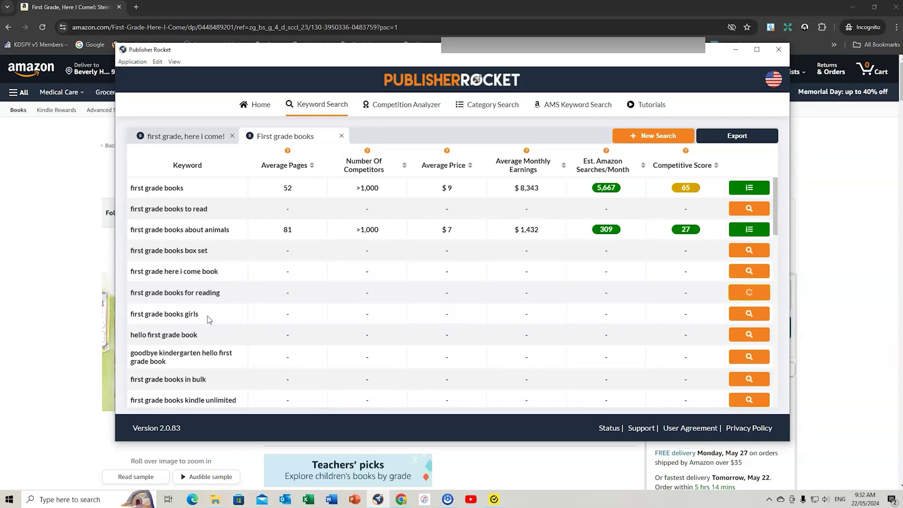
left_click(749, 315)
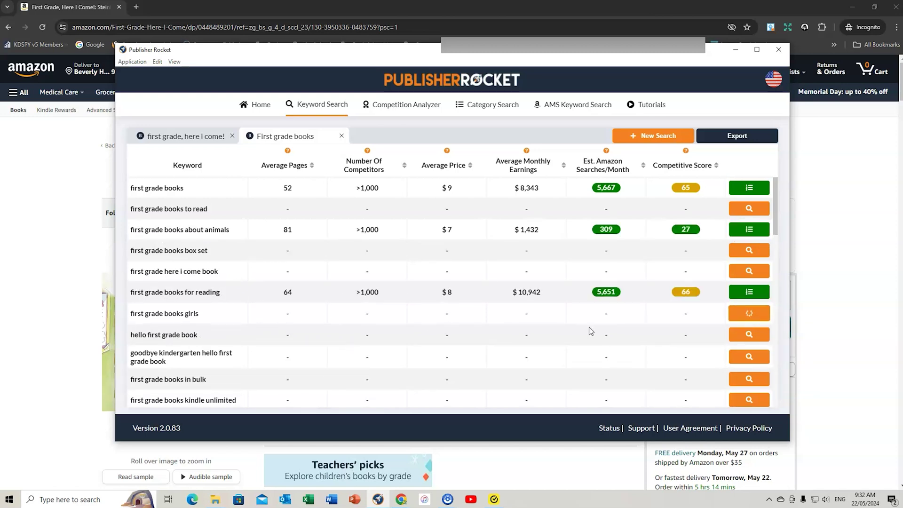
left_click(761, 335)
Load metrics for lower suggestions, including books for first grade (4,900 searches), and select that keyword.
scroll(216, 282, "down", 1)
scroll(216, 282, "down", 2)
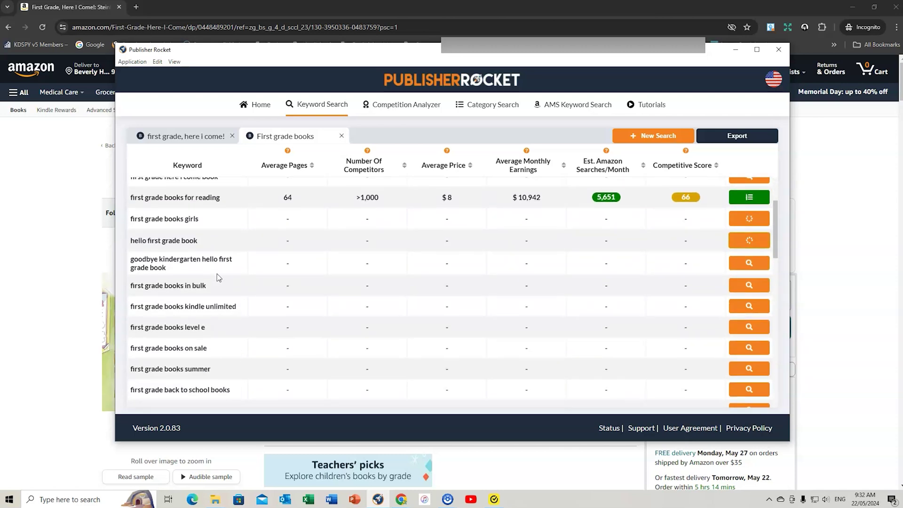
scroll(217, 273, "down", 2)
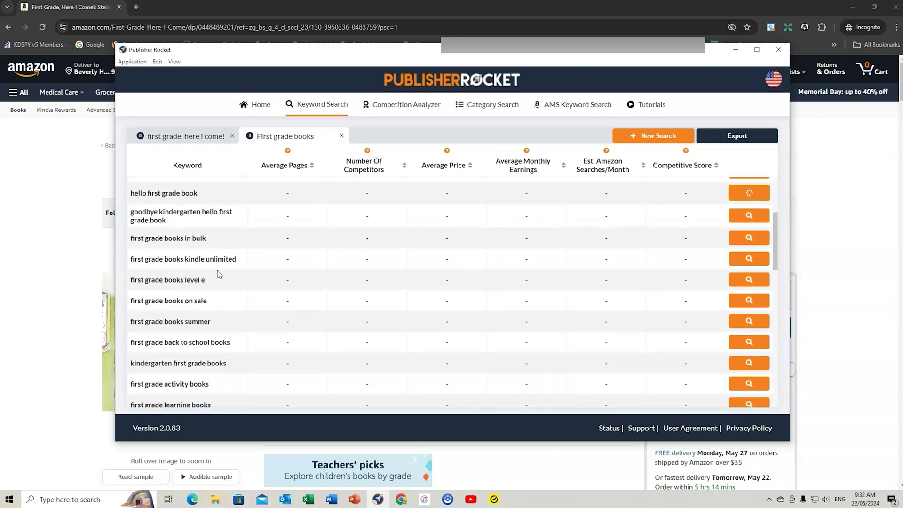
scroll(217, 283, "down", 2)
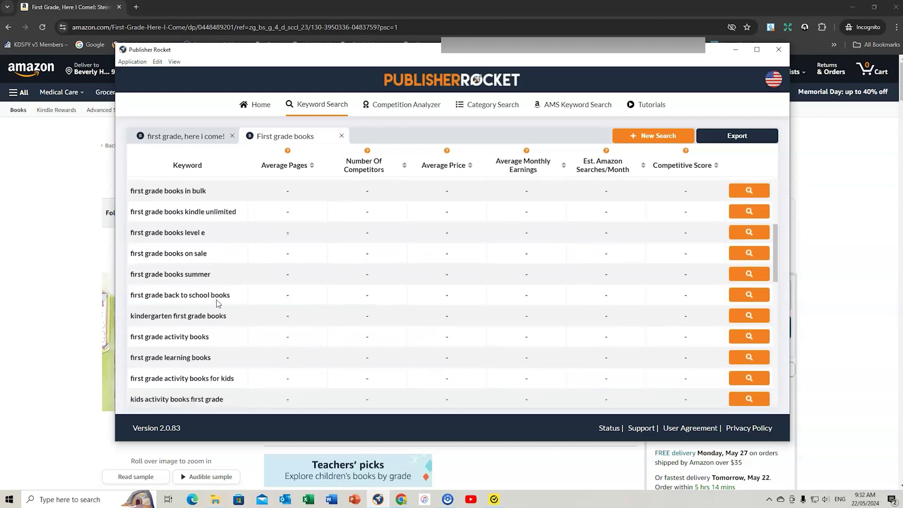
left_click(735, 277)
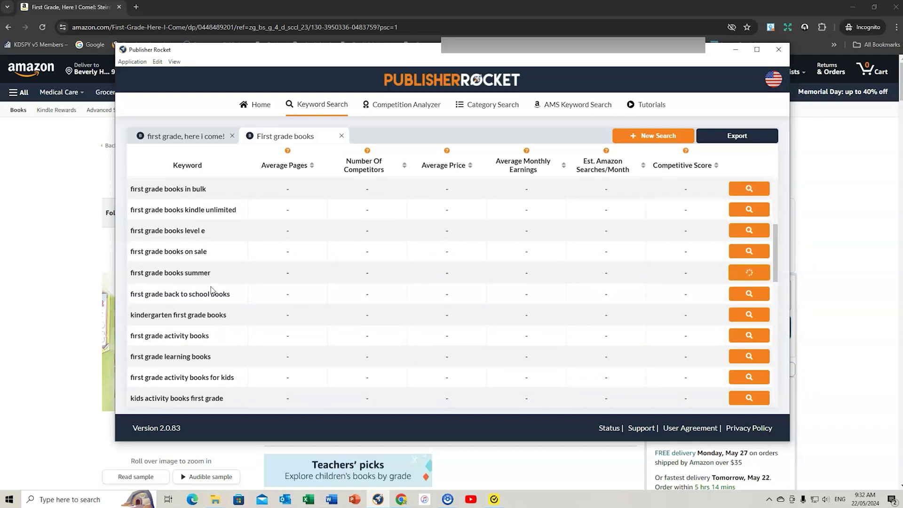
left_click(746, 335)
scroll(250, 274, "down", 1)
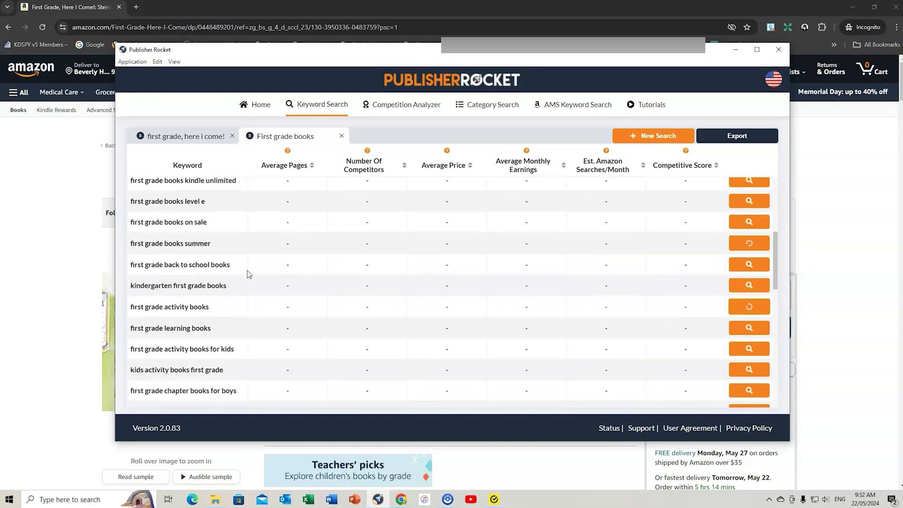
scroll(216, 277, "down", 1)
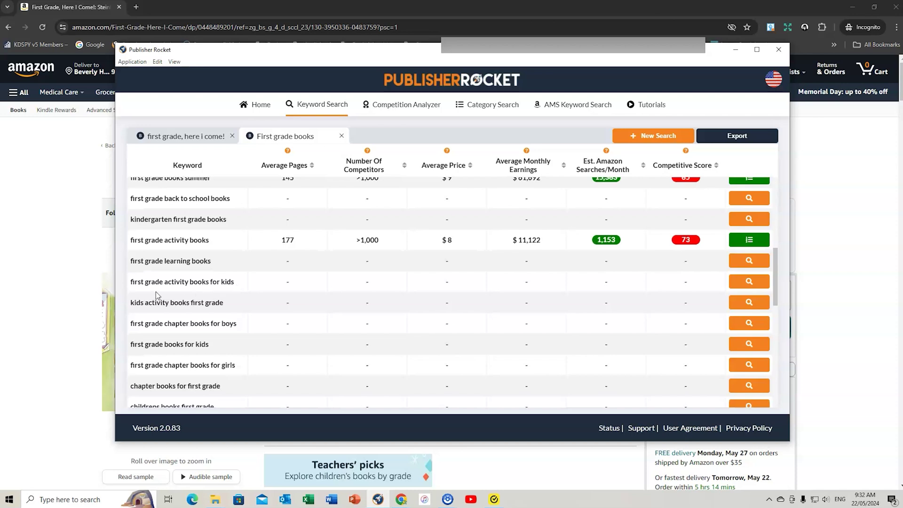
left_click(749, 282)
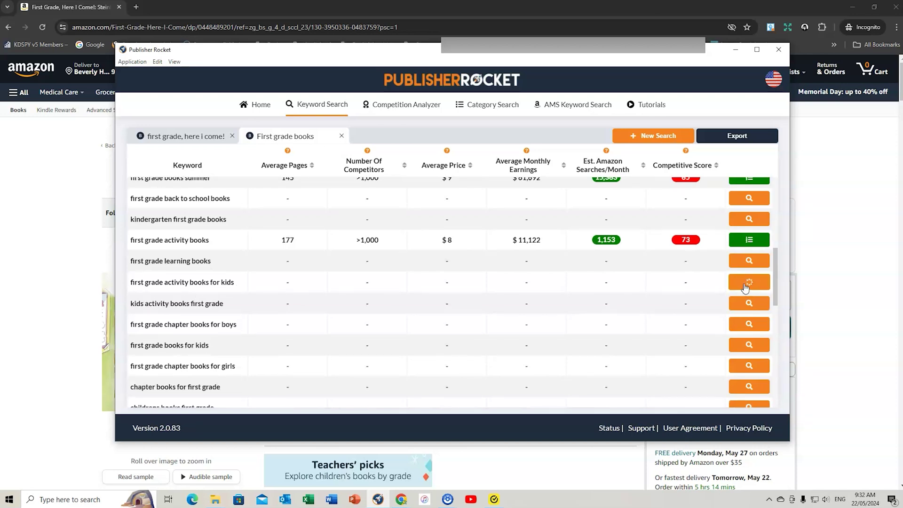
scroll(240, 275, "down", 1)
scroll(241, 271, "down", 3)
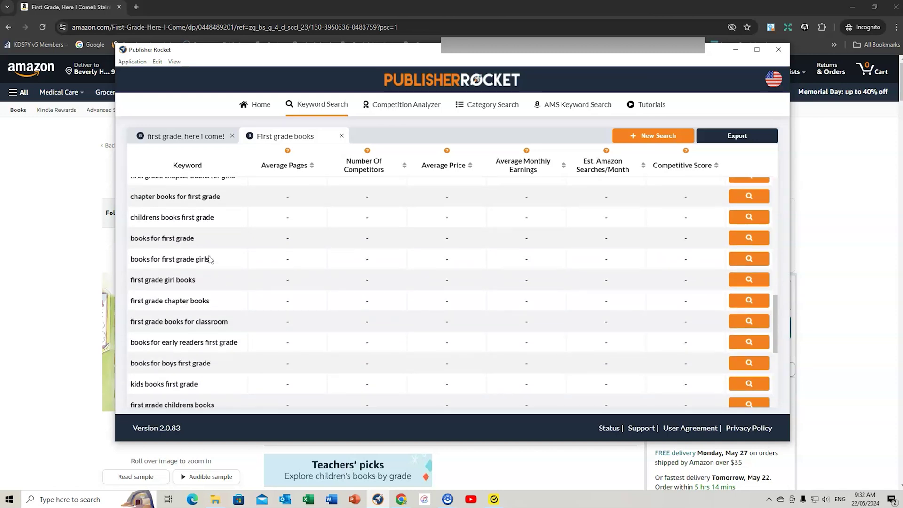
left_click(748, 241)
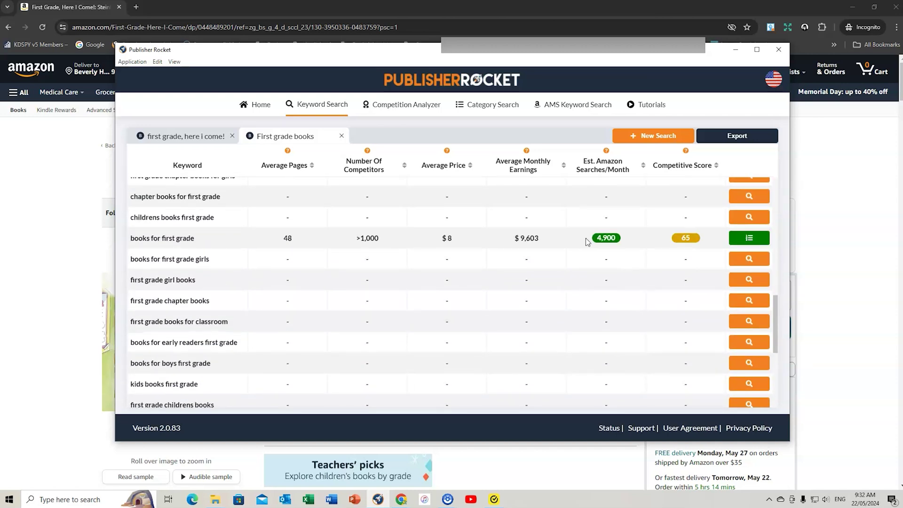
left_click_drag(131, 241, 205, 244)
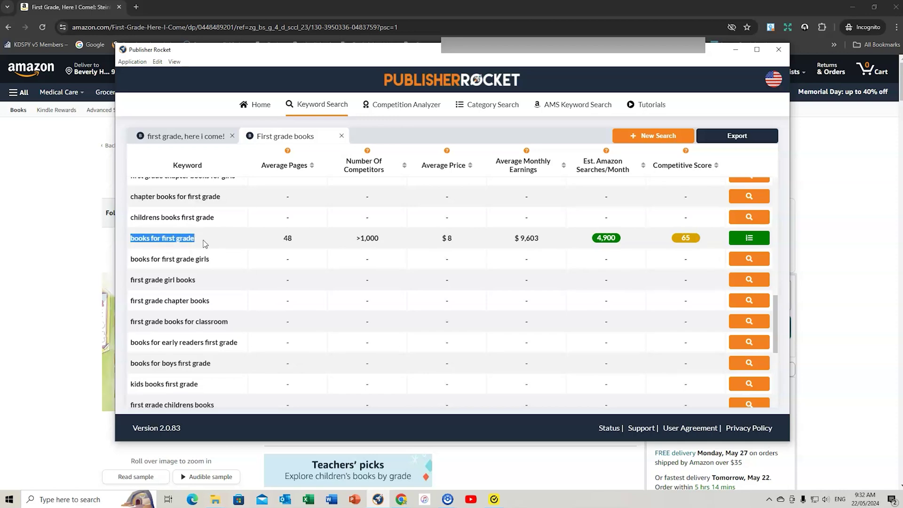
Run a new search for the pasted keyword 'books for first grade'.
left_click(630, 136)
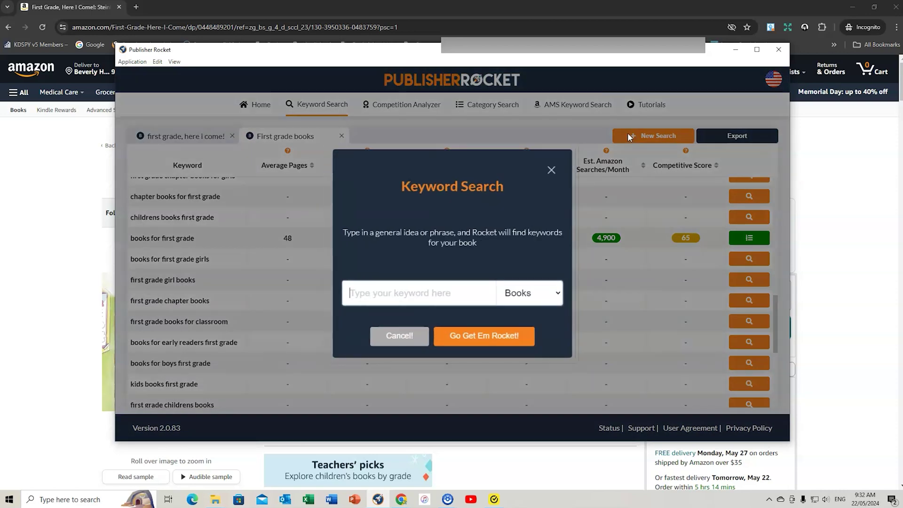
key("ctrl+v")
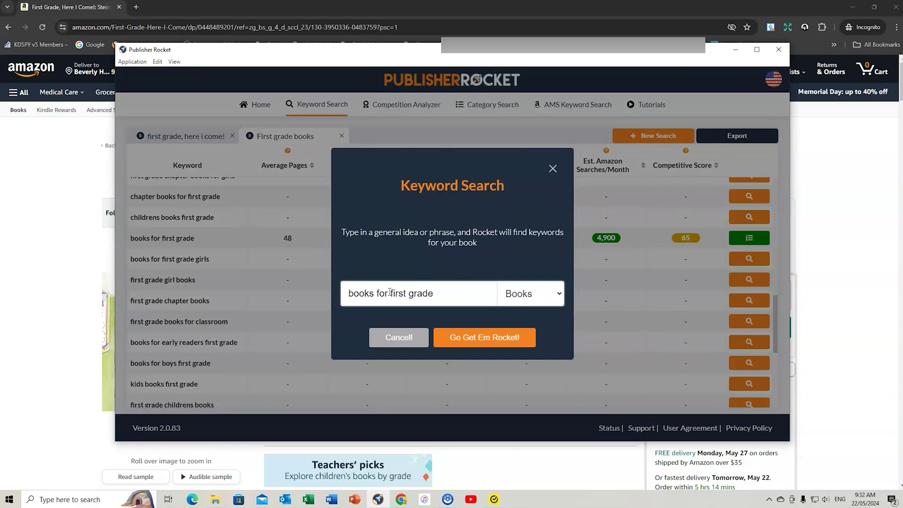
left_click(486, 340)
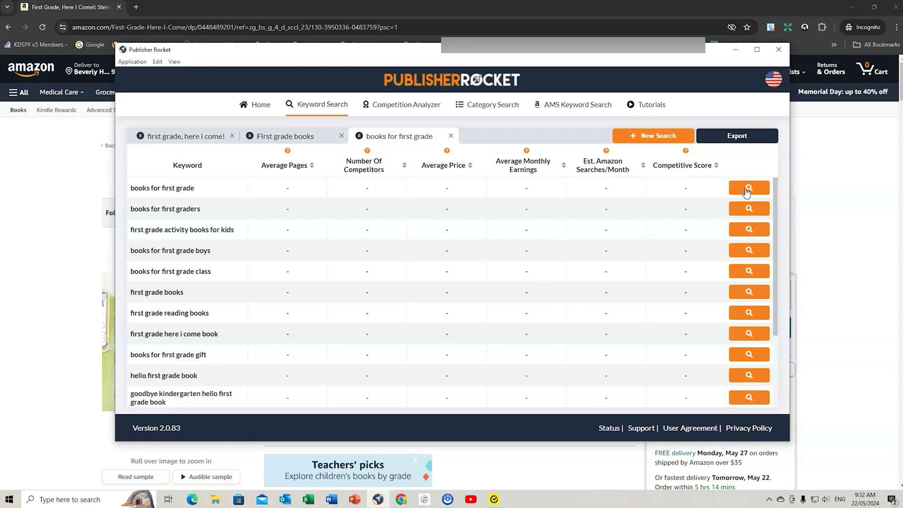
Load metrics for the first ten suggestions, from books for first grade to hello first grade book.
left_click(748, 189)
left_click(749, 210)
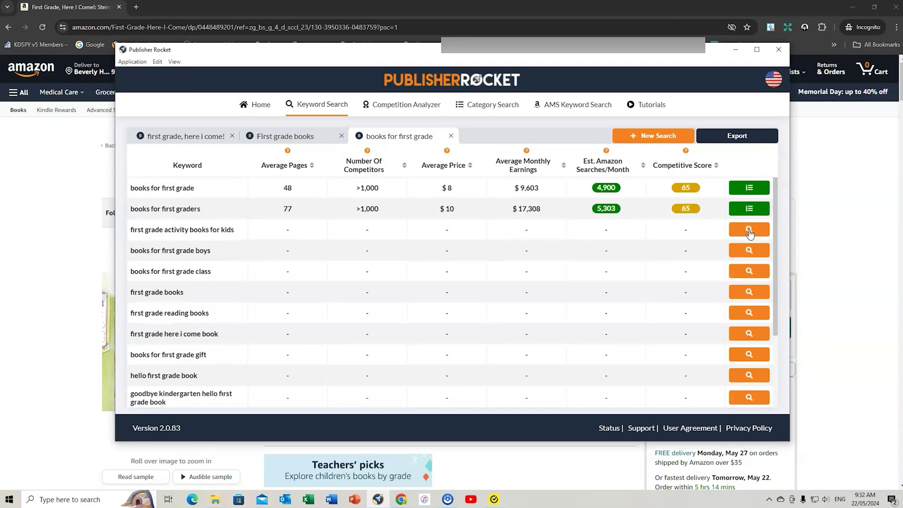
left_click(749, 230)
left_click(749, 250)
left_click(749, 272)
left_click(750, 292)
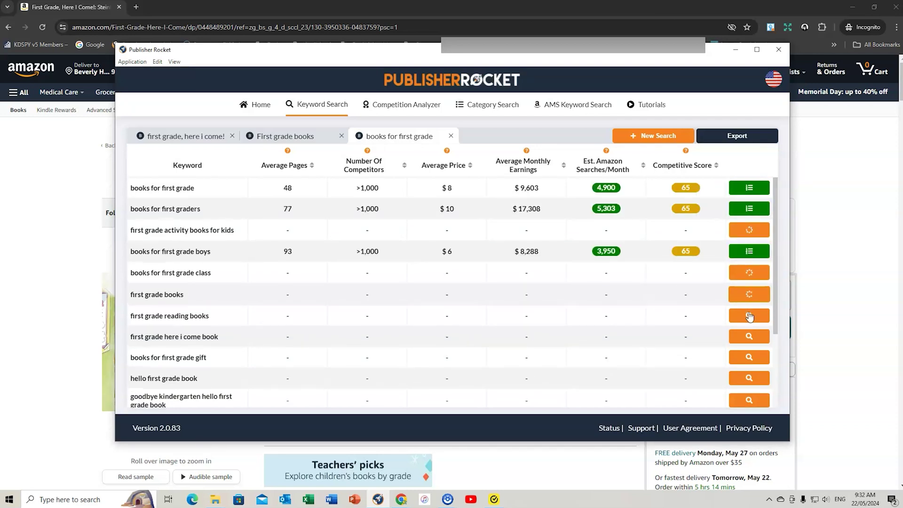
left_click(749, 316)
left_click(750, 337)
left_click(750, 356)
left_click(750, 378)
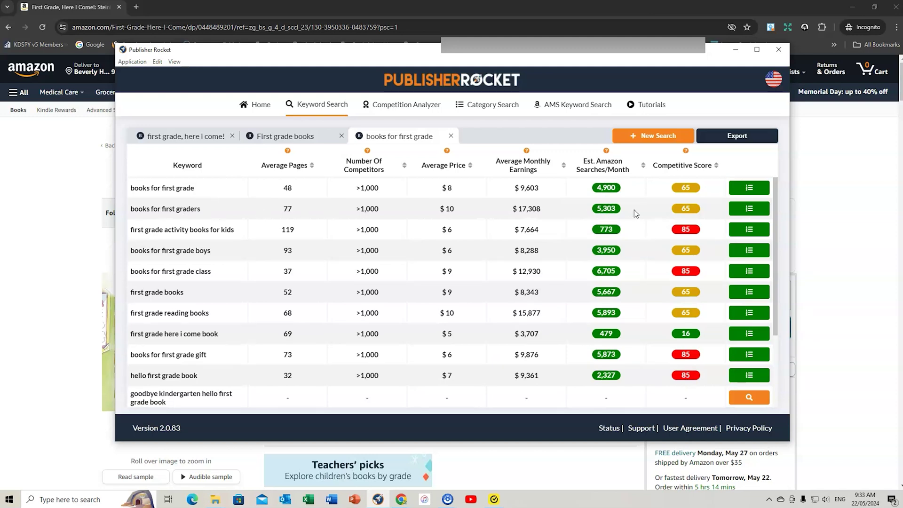
mouse_move(612, 209)
mouse_move(690, 205)
Review competing books for 'books for first graders' and show First Grade, Here I Come!'s categories.
left_click(749, 209)
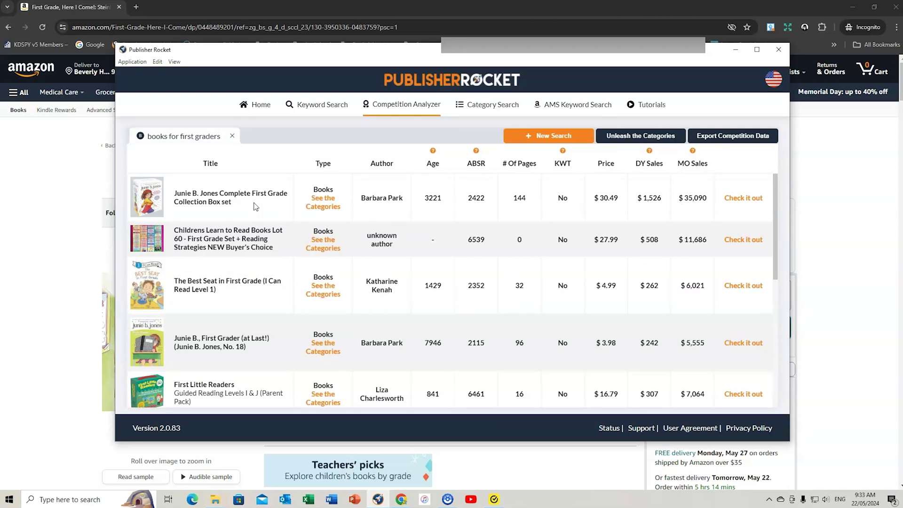
scroll(291, 217, "down", 1)
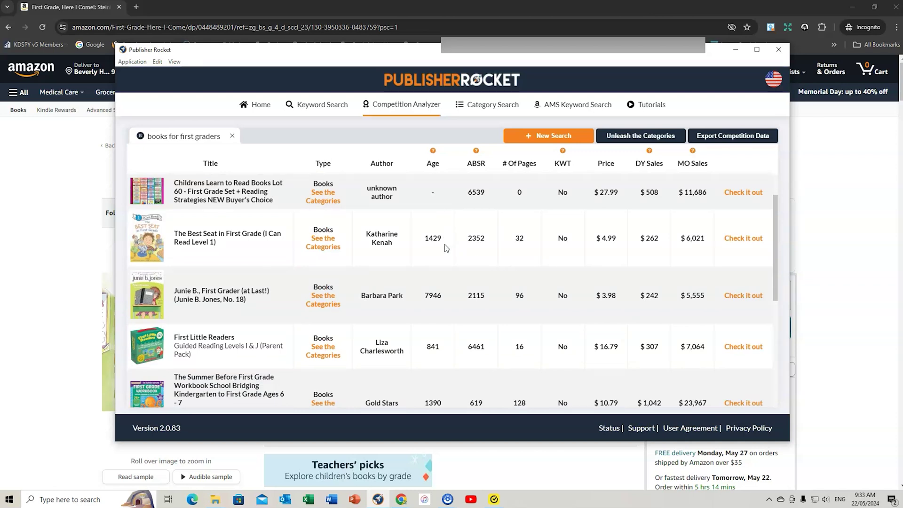
scroll(447, 281, "down", 1)
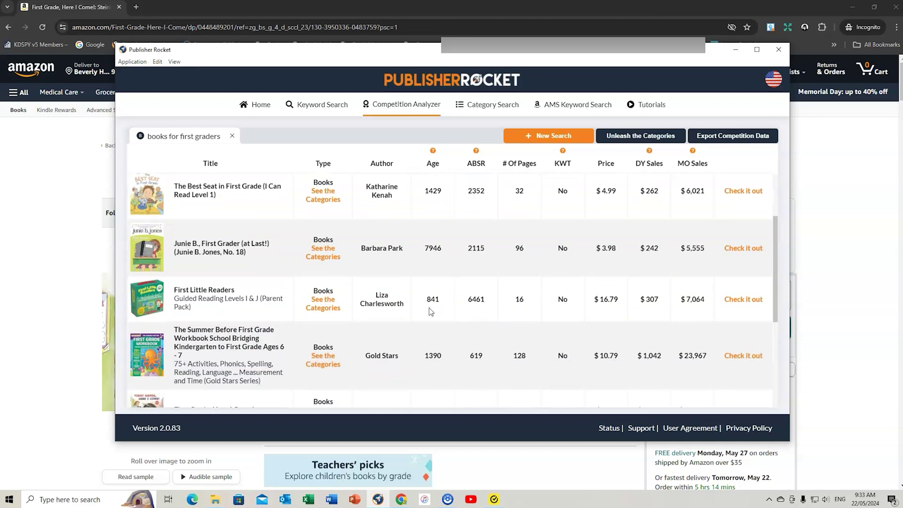
scroll(430, 310, "down", 3)
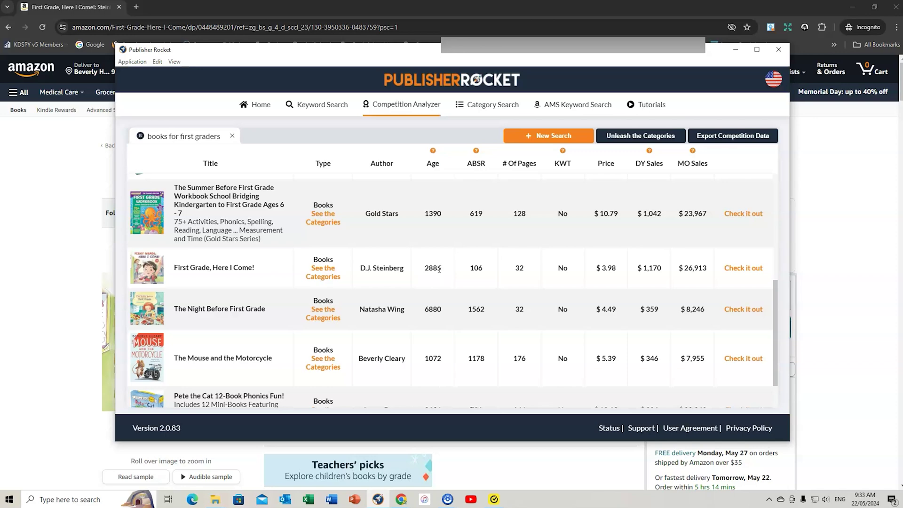
left_click(326, 272)
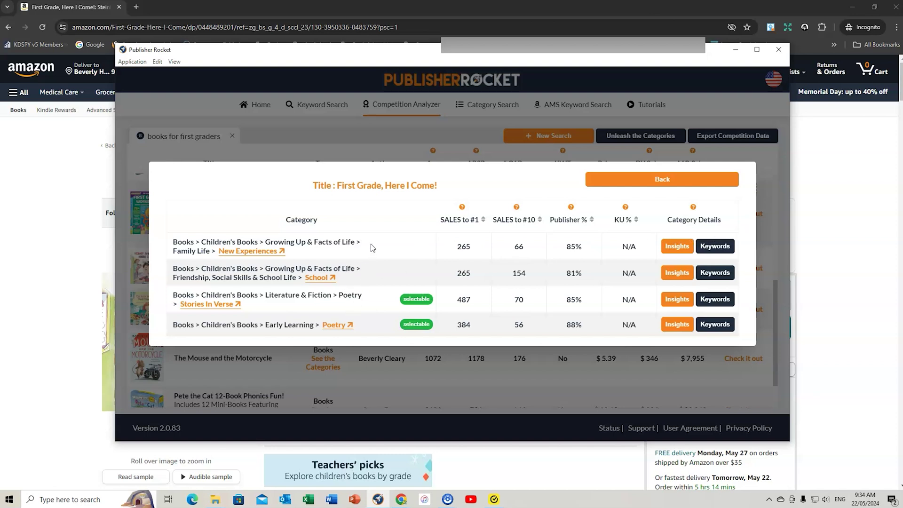
Check New Experiences category keywords, then view its insights: 265 sales to #1, declining 8% monthly.
left_click(712, 246)
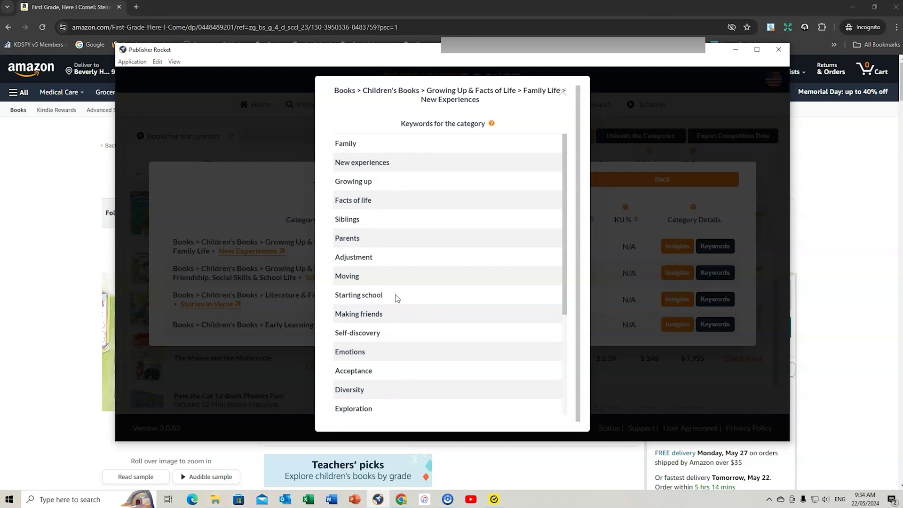
left_click(563, 92)
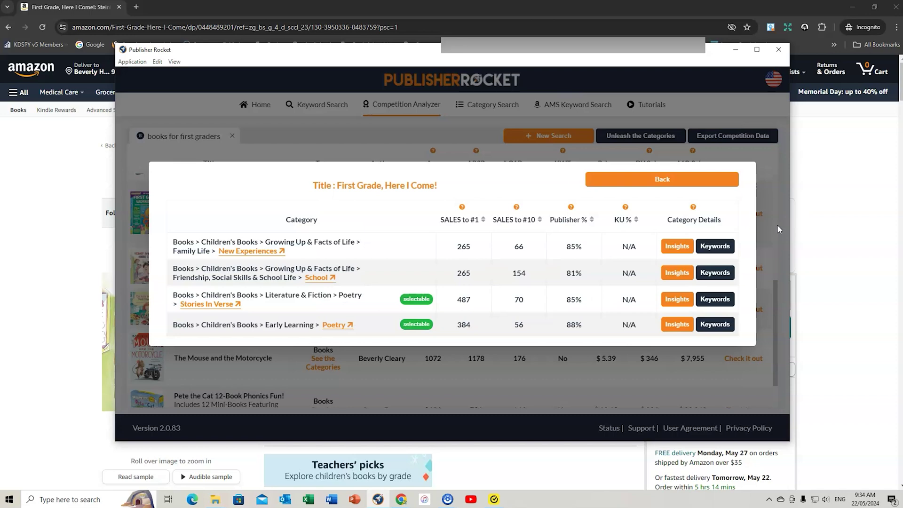
left_click(676, 246)
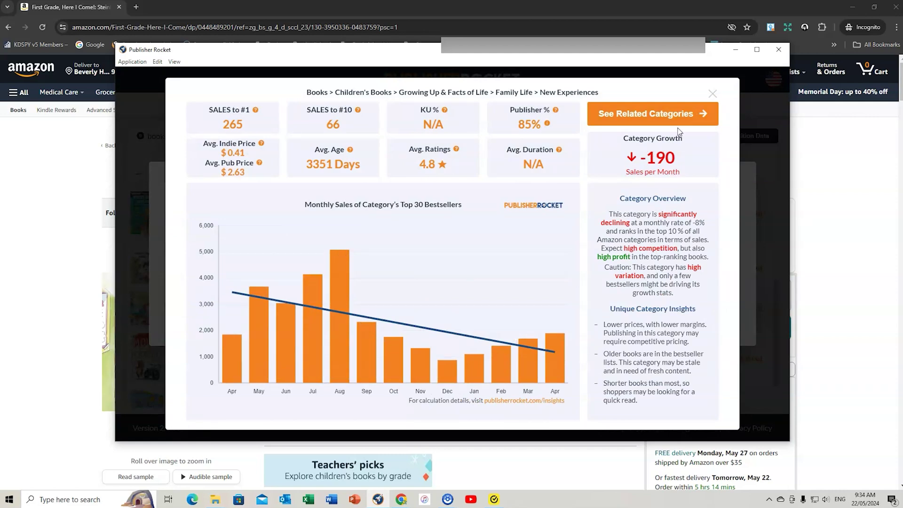
Open the School category's best-seller list and check its insights (-206 sales per month).
left_click(713, 93)
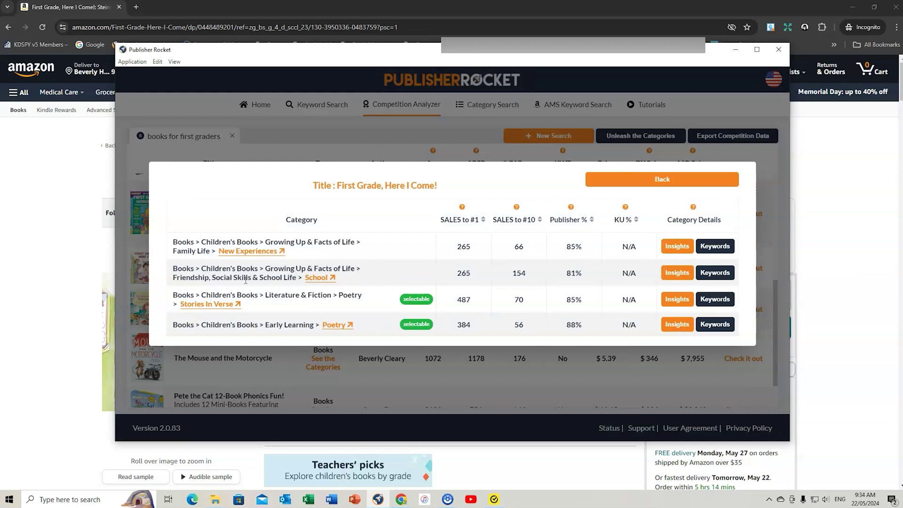
left_click(316, 278)
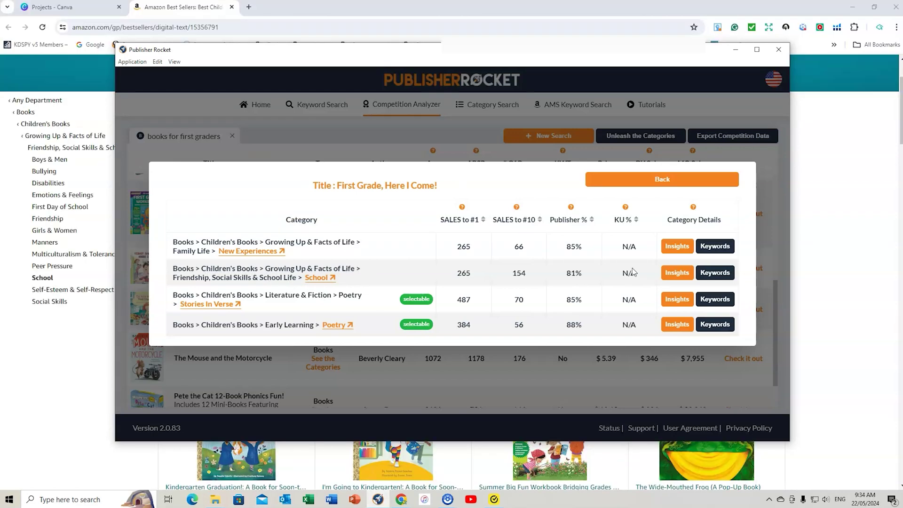
left_click(677, 273)
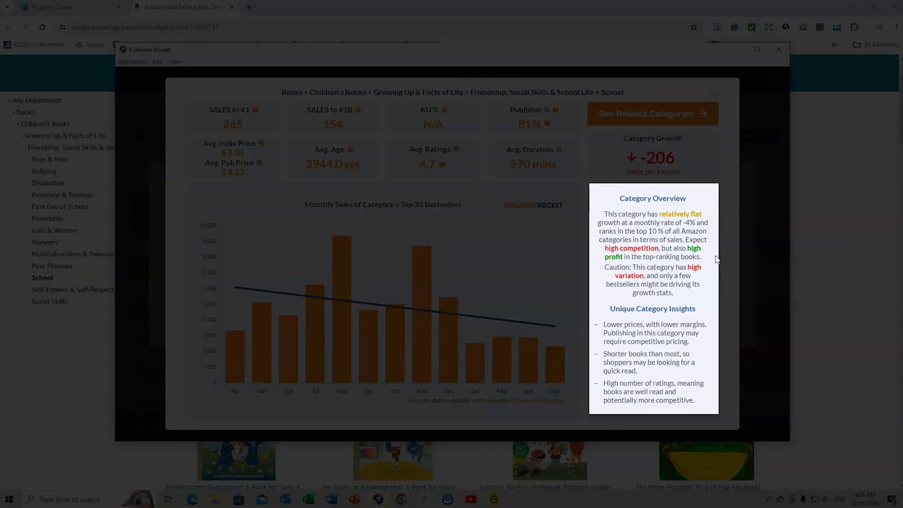
mouse_move(556, 111)
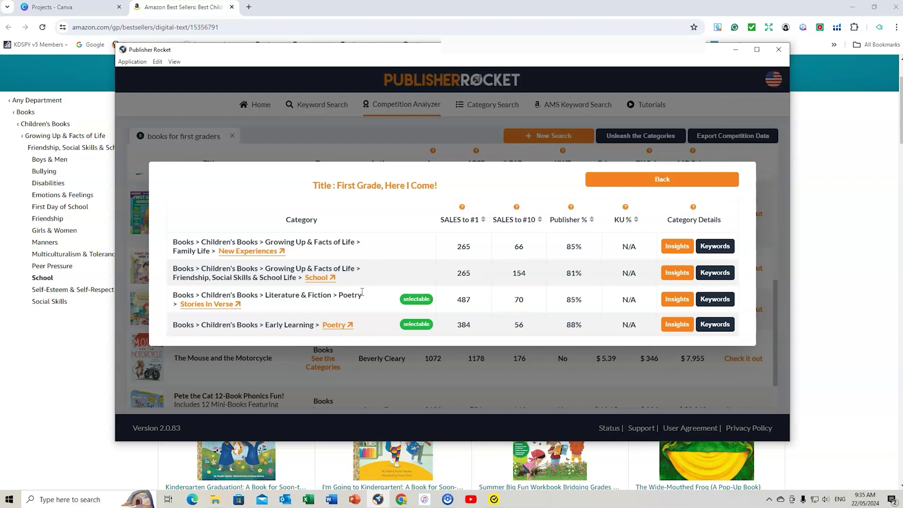
Return to the books for first graders competition results table.
left_click(659, 180)
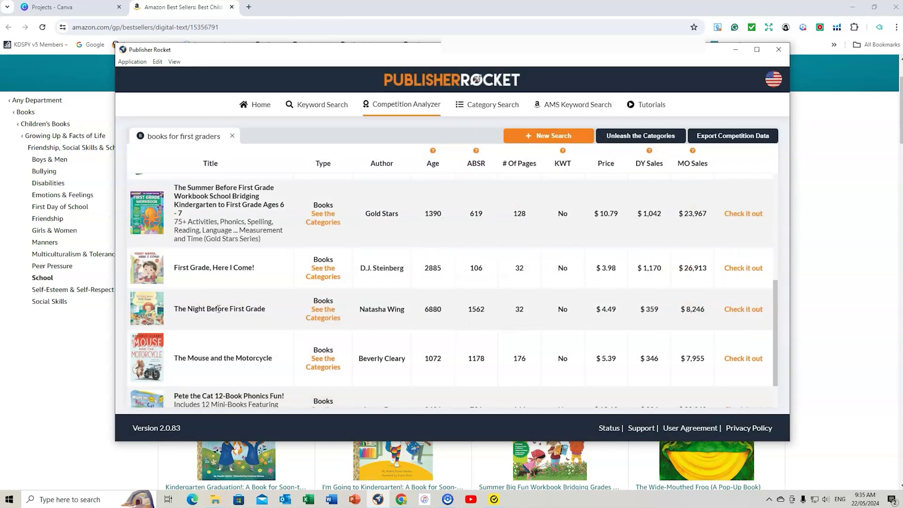
scroll(270, 292, "down", 1)
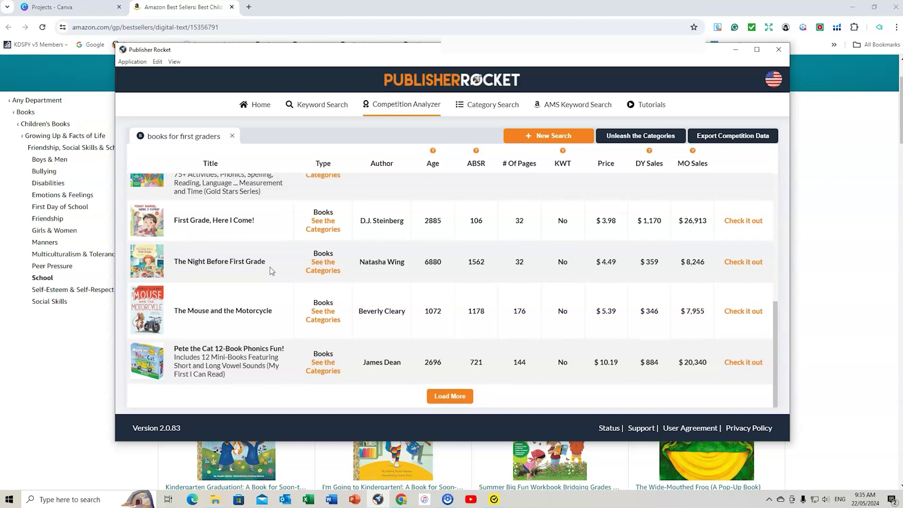
scroll(270, 268, "up", 3)
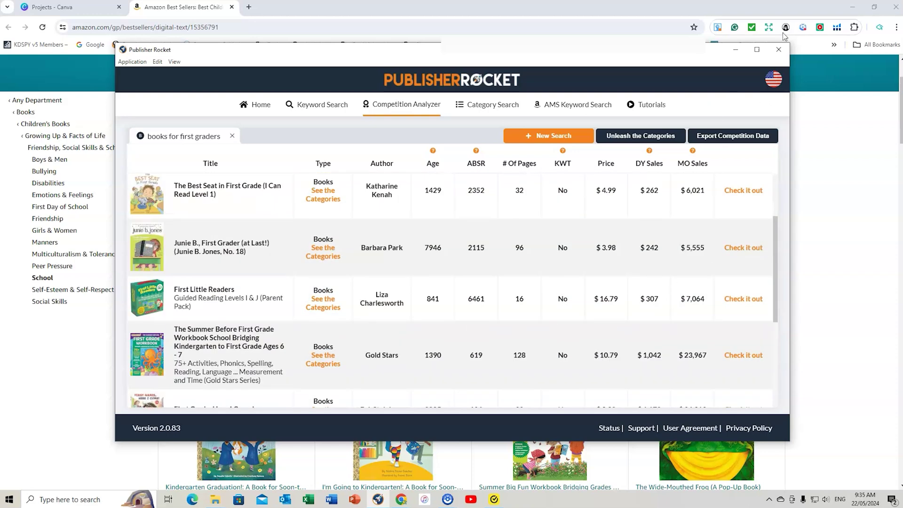
Switch to Amazon and go back from First Grade, Here I Come! to the Children's Books best sellers.
left_click(780, 50)
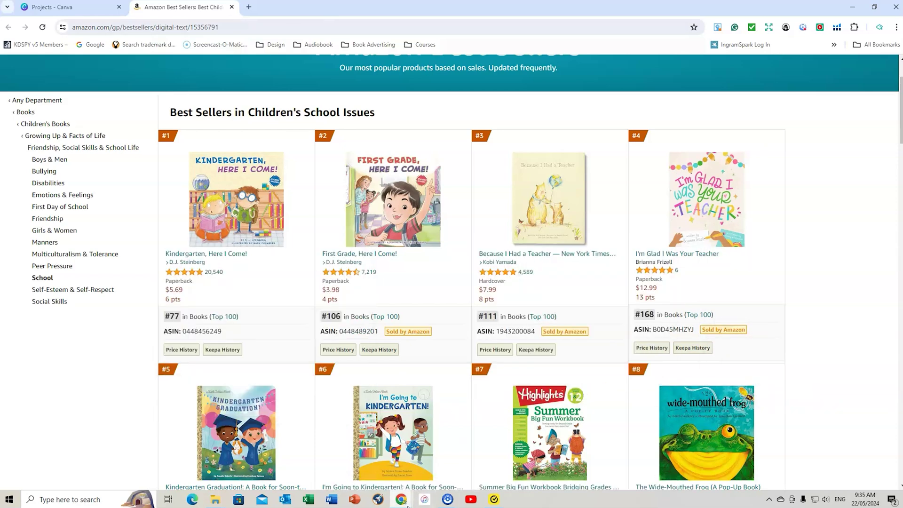
mouse_move(401, 499)
left_click(424, 475)
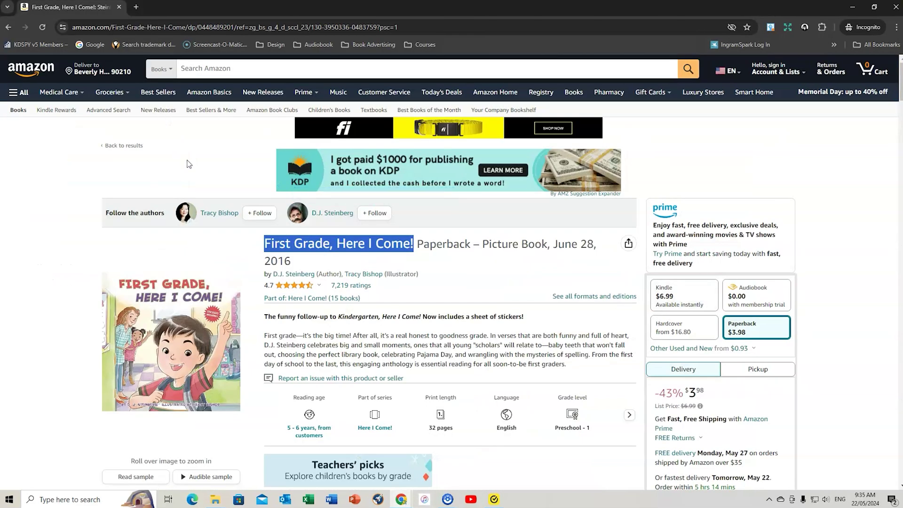
left_click(497, 283)
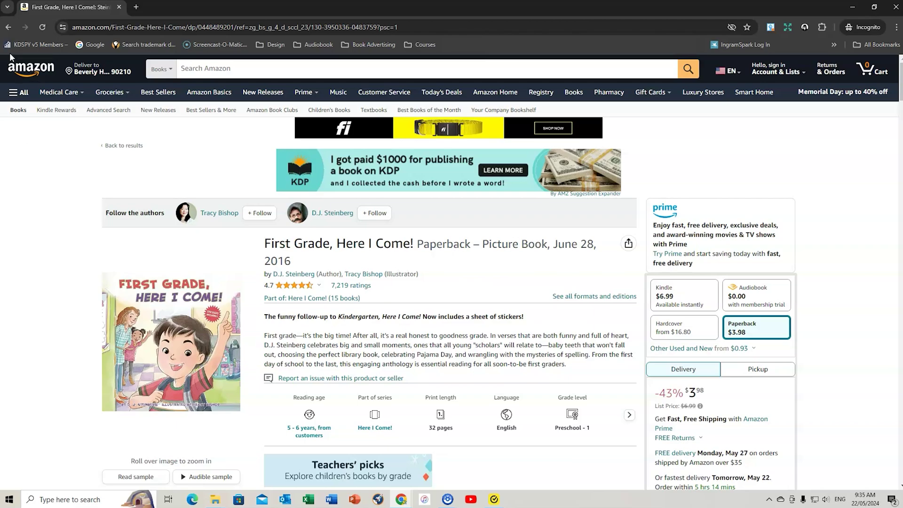
left_click(9, 27)
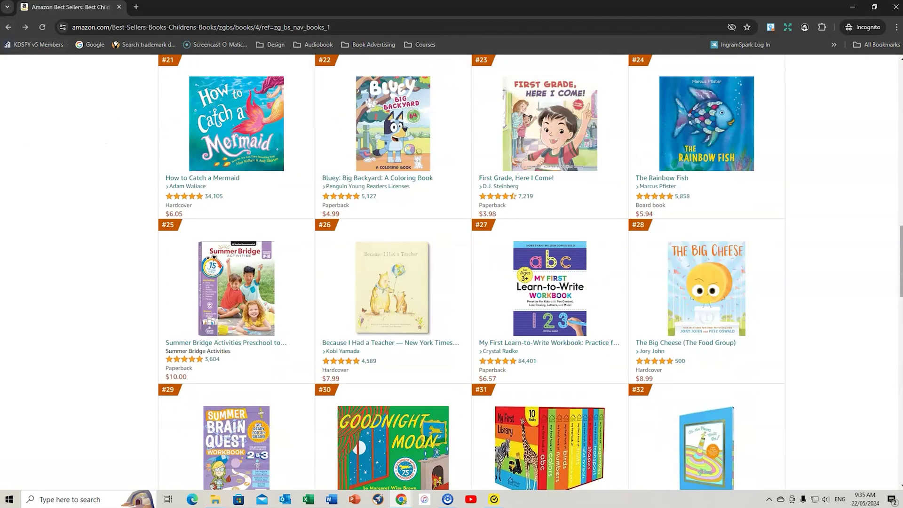
scroll(511, 173, "up", 20)
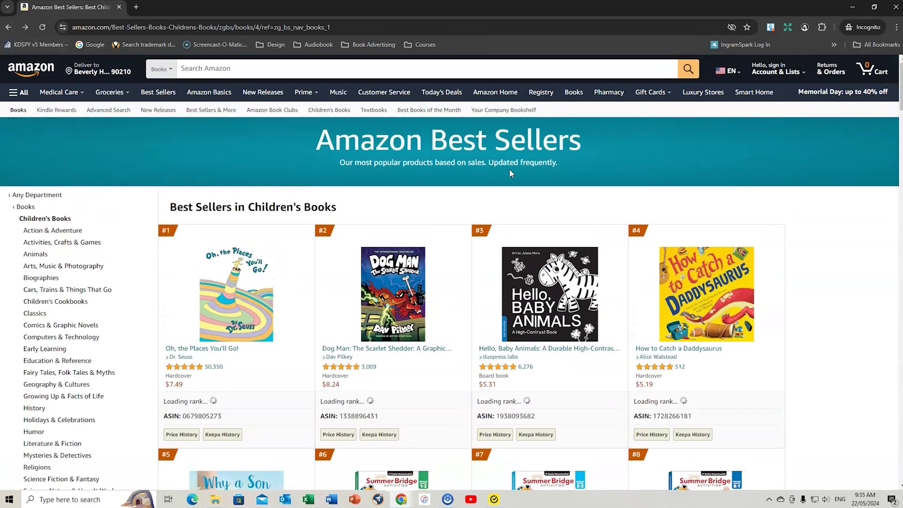
left_click(237, 66)
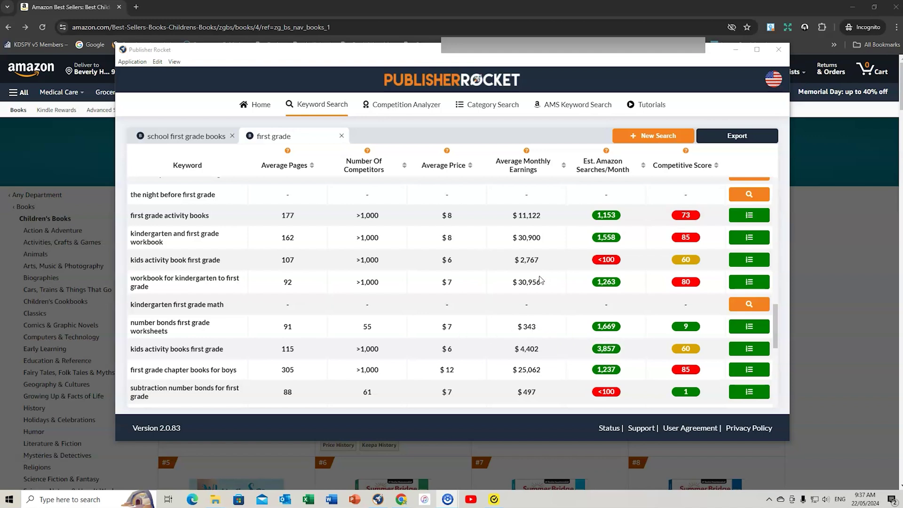
Select 'kids activity books first grade' (3,857 monthly searches, score 60) in the first grade results.
scroll(540, 330, "down", 1)
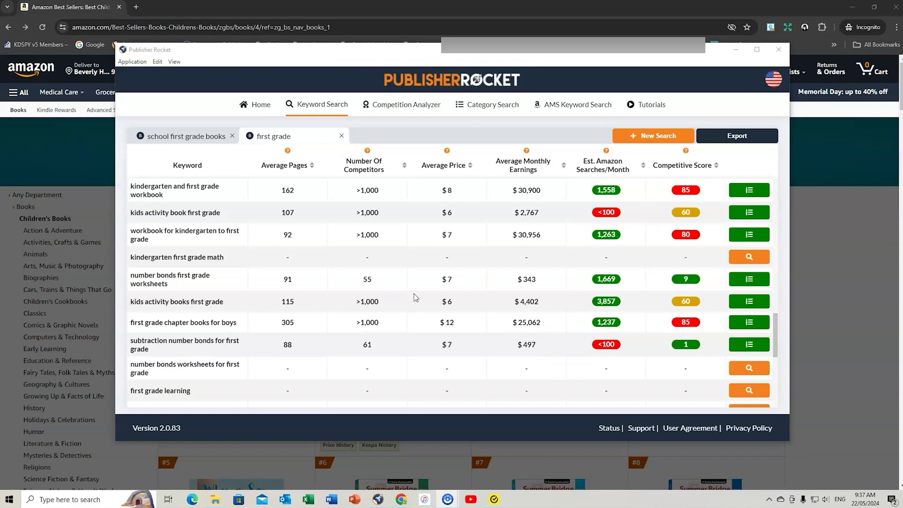
left_click_drag(132, 301, 224, 300)
key("ctrl+c")
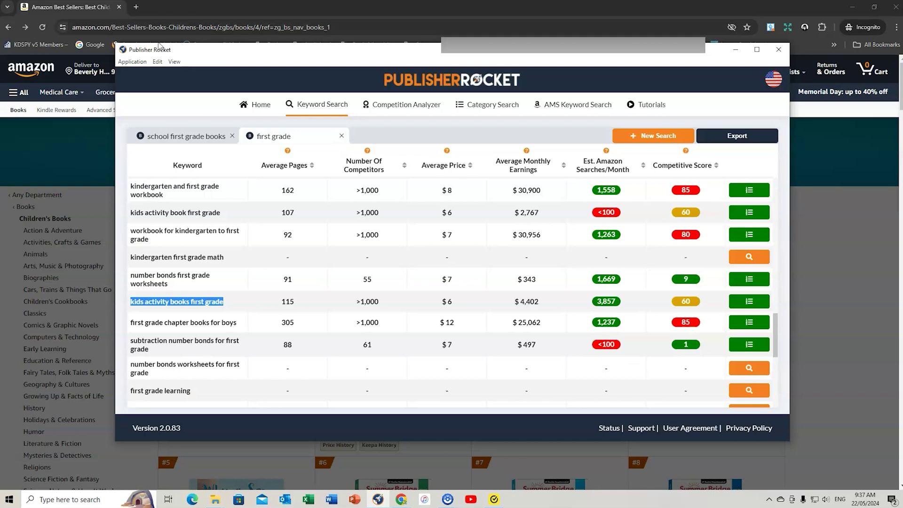
Paste 'kids activity books first grade' into Amazon's search and browse the 30,000+ results.
left_click(95, 137)
left_click(233, 66)
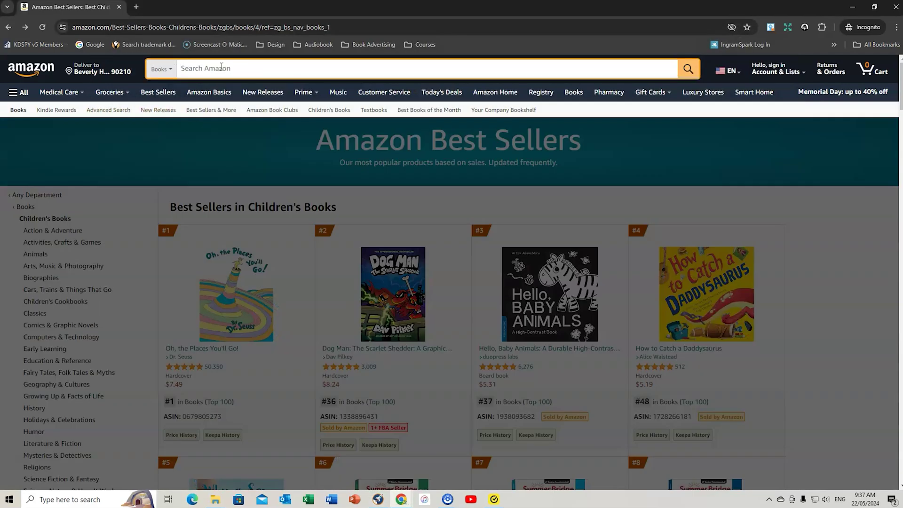
key("ctrl+v")
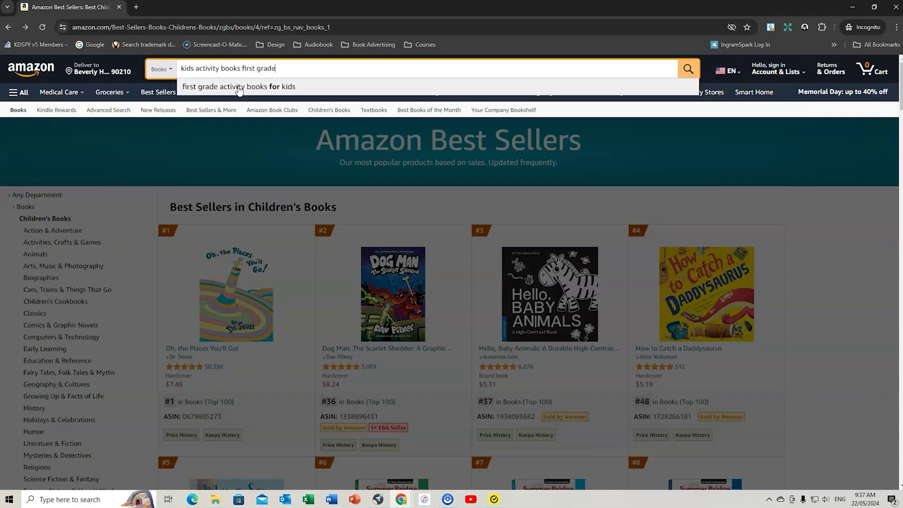
left_click(242, 101)
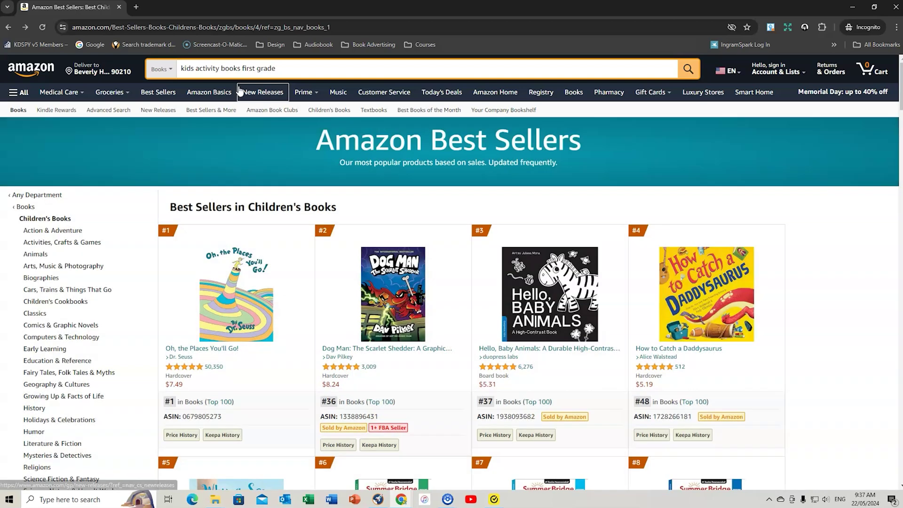
left_click(687, 71)
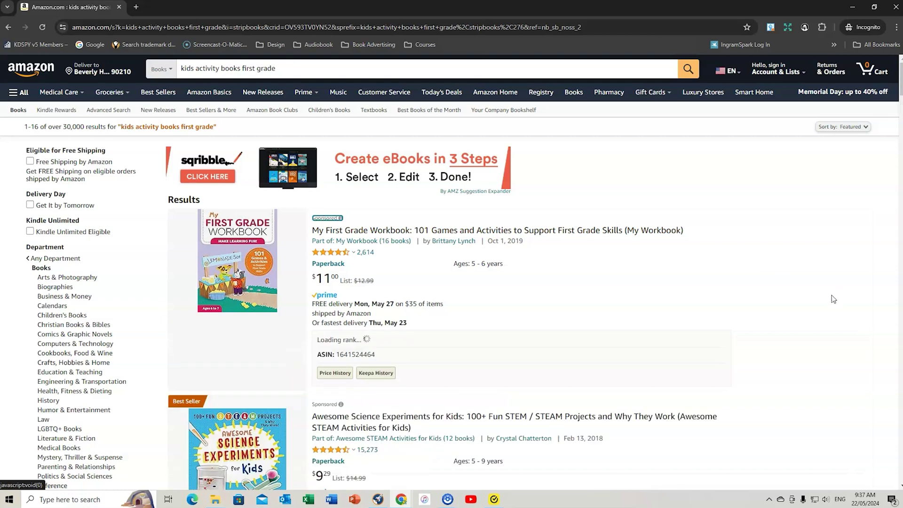
scroll(769, 278, "down", 5)
scroll(771, 281, "down", 10)
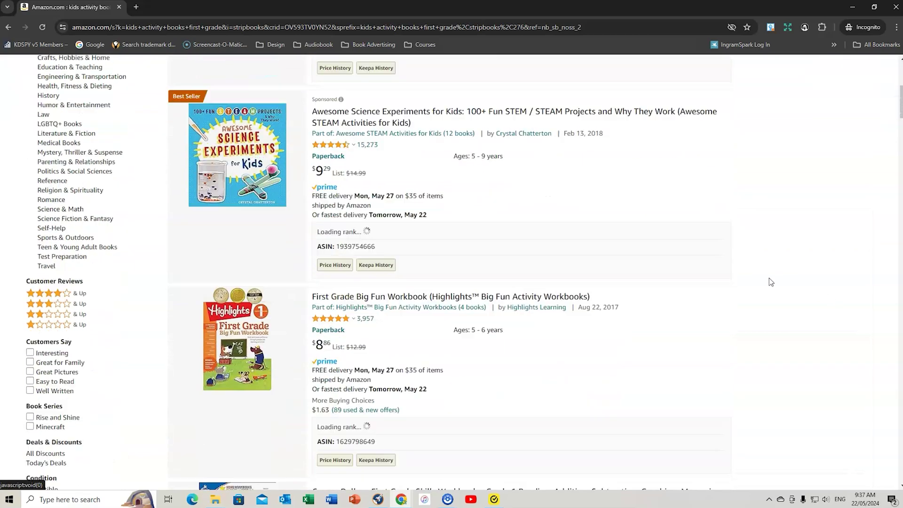
scroll(771, 281, "down", 12)
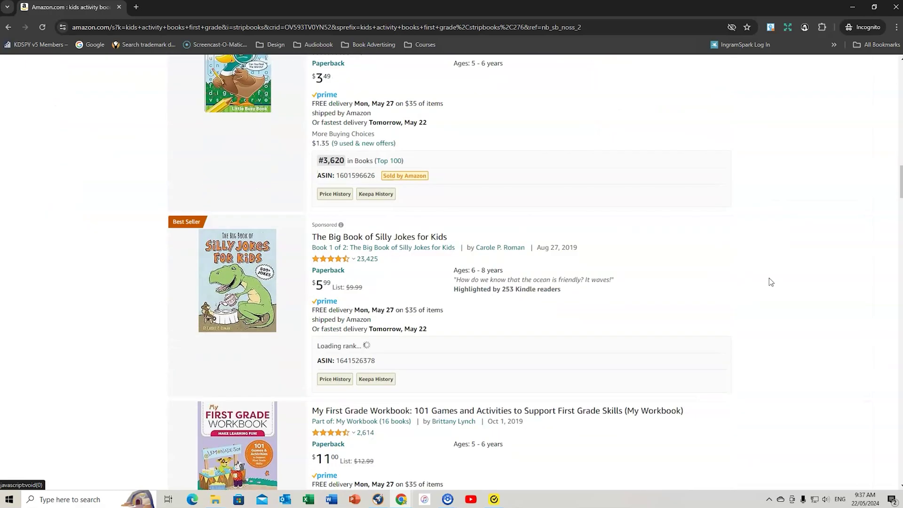
scroll(771, 282, "down", 3)
scroll(771, 281, "up", 6)
scroll(770, 281, "up", 20)
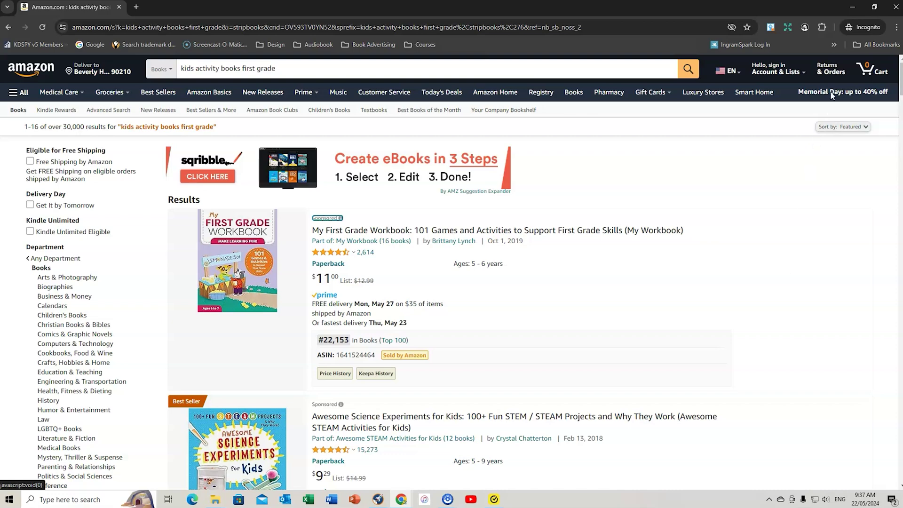
In KDSpy, sort by sales rank, exclude rows 17 and 13, and show the title word cloud.
left_click(805, 28)
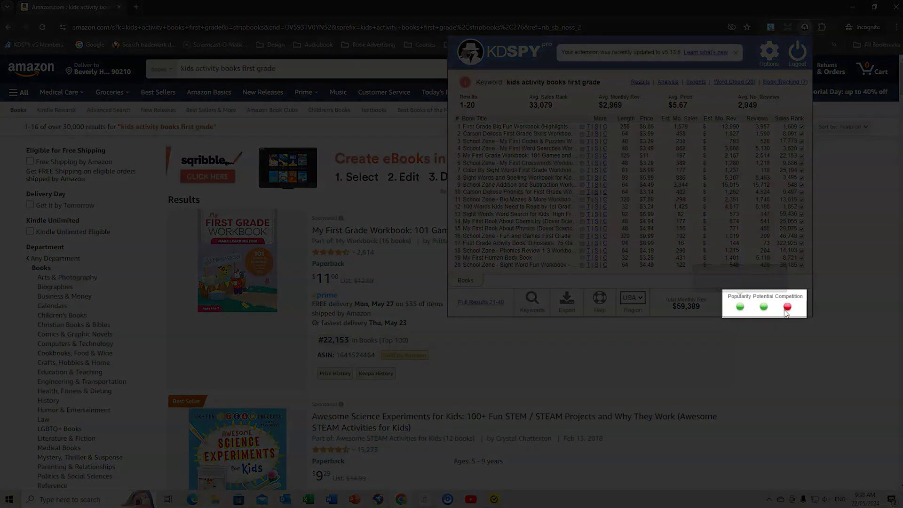
mouse_move(789, 311)
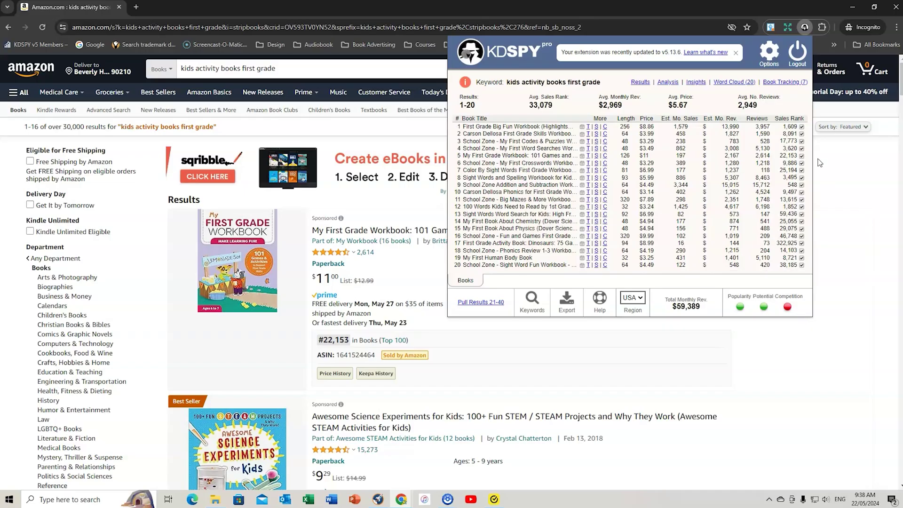
left_click(800, 120)
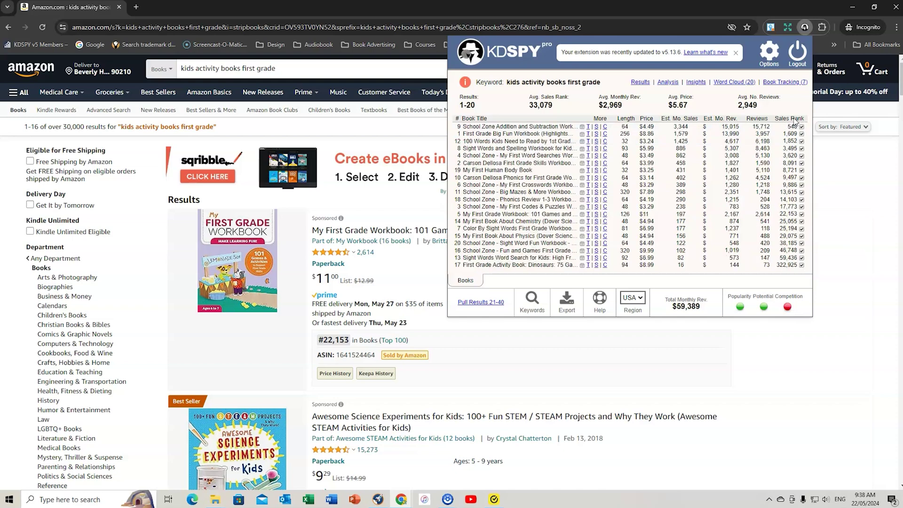
left_click(802, 266)
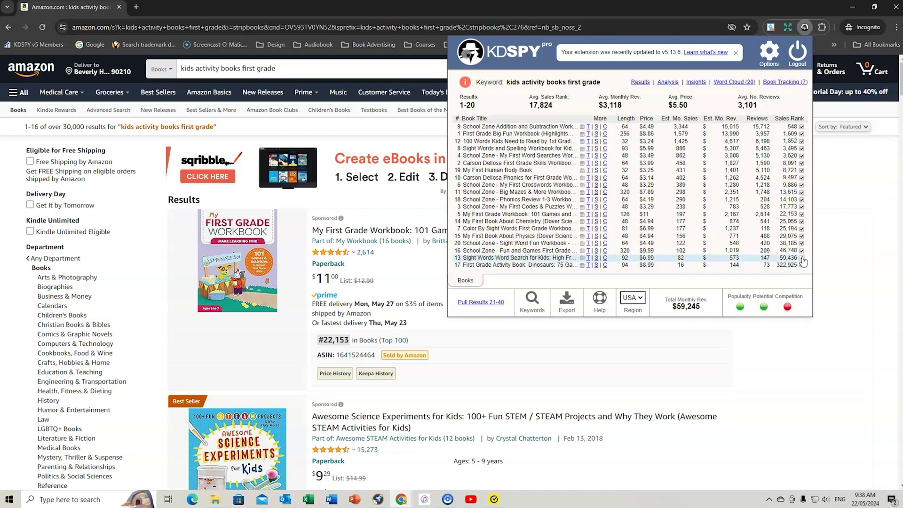
left_click(803, 258)
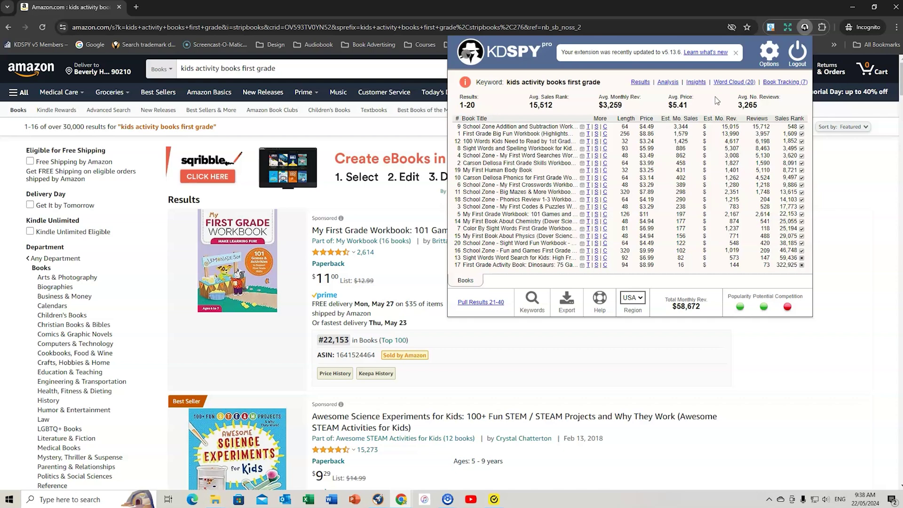
left_click(731, 84)
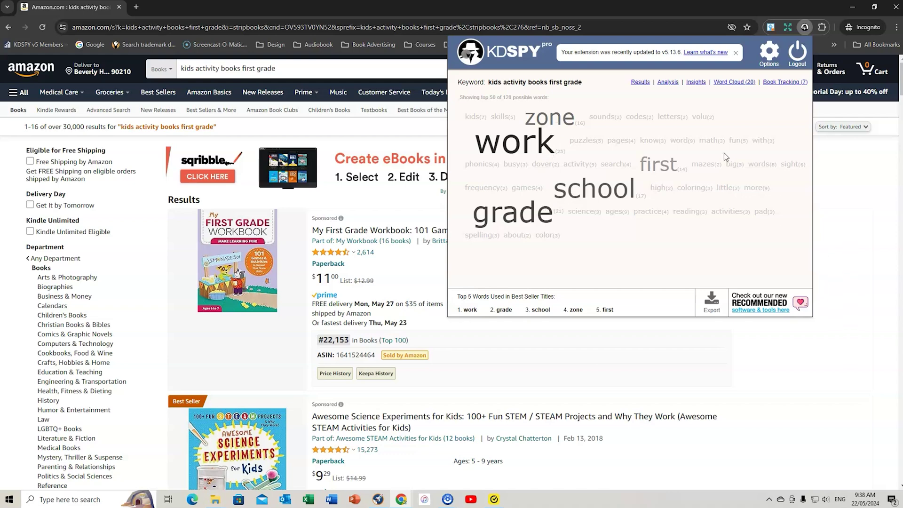
Review KDSpy's colour-coded top-20 analysis, close it, and return to the Children's Books best sellers.
left_click(669, 83)
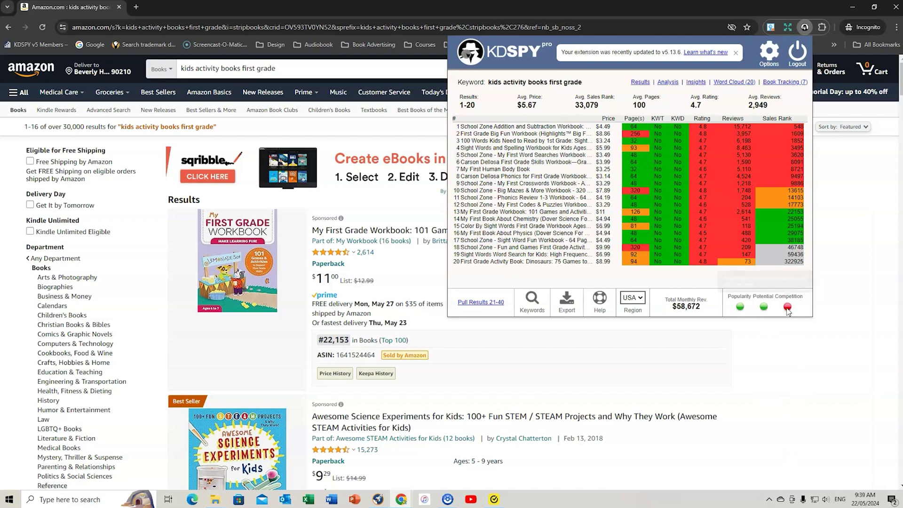
left_click(792, 373)
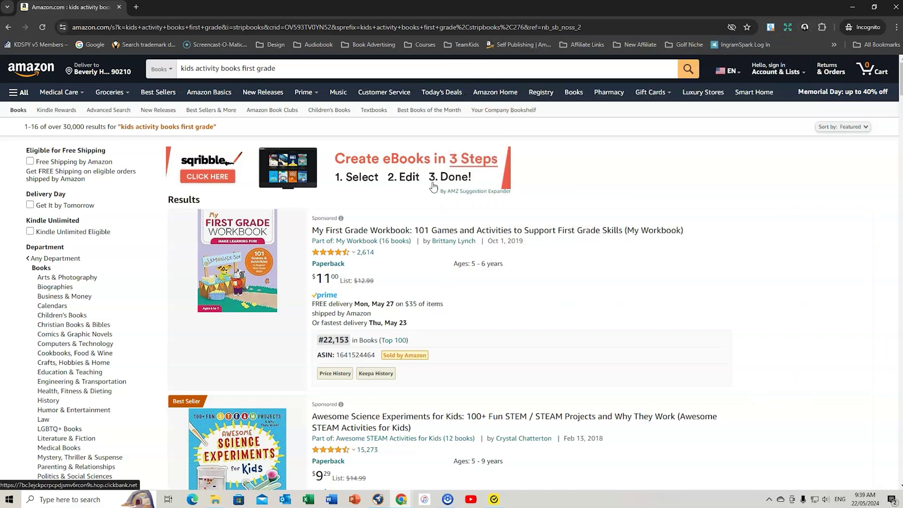
left_click(9, 27)
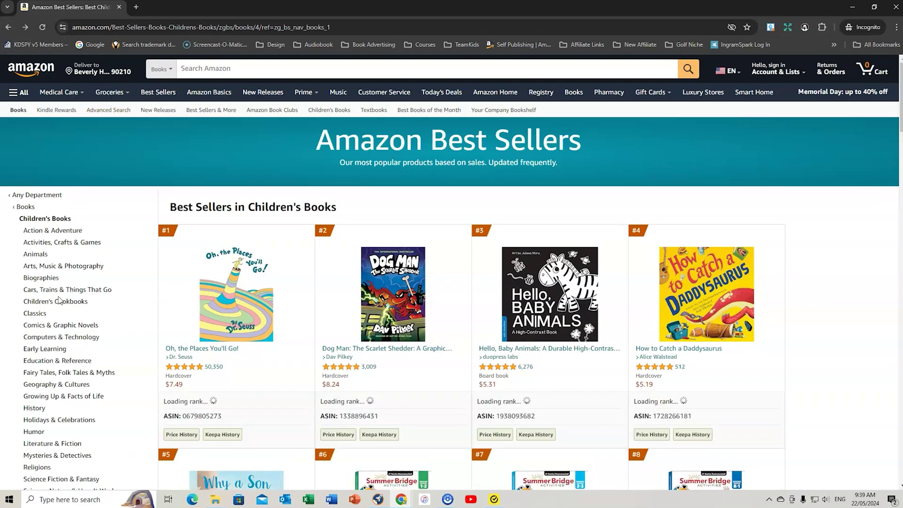
Drill into Growing Up & Facts of Life > Health > Personal Hygiene best sellers and run KDSpy.
scroll(116, 280, "down", 1)
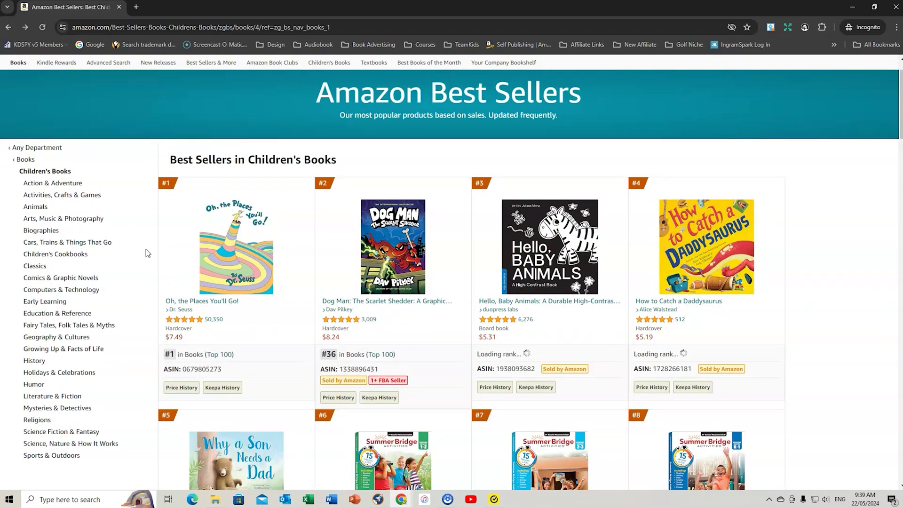
scroll(125, 285, "down", 1)
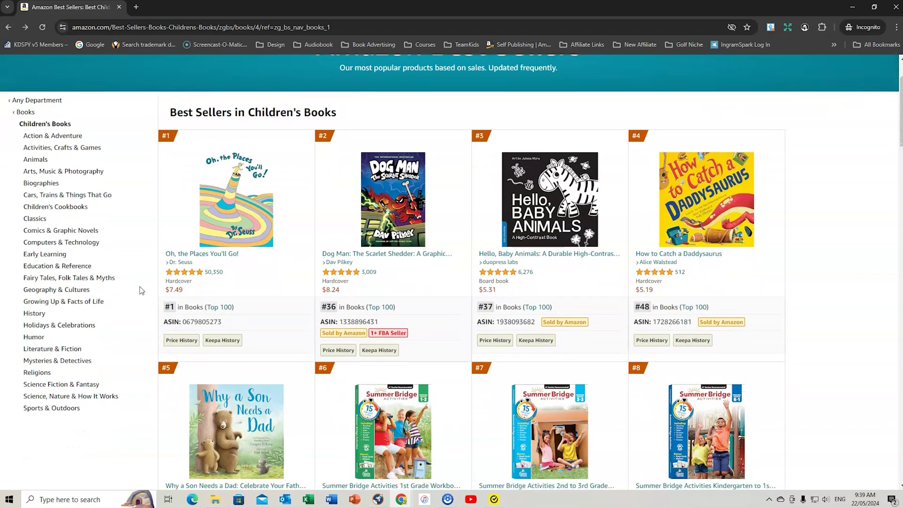
left_click(62, 305)
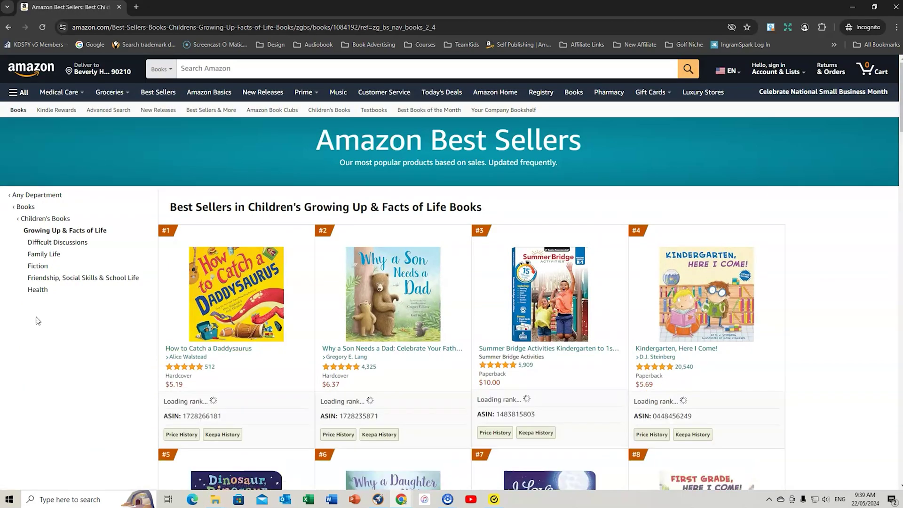
left_click(37, 291)
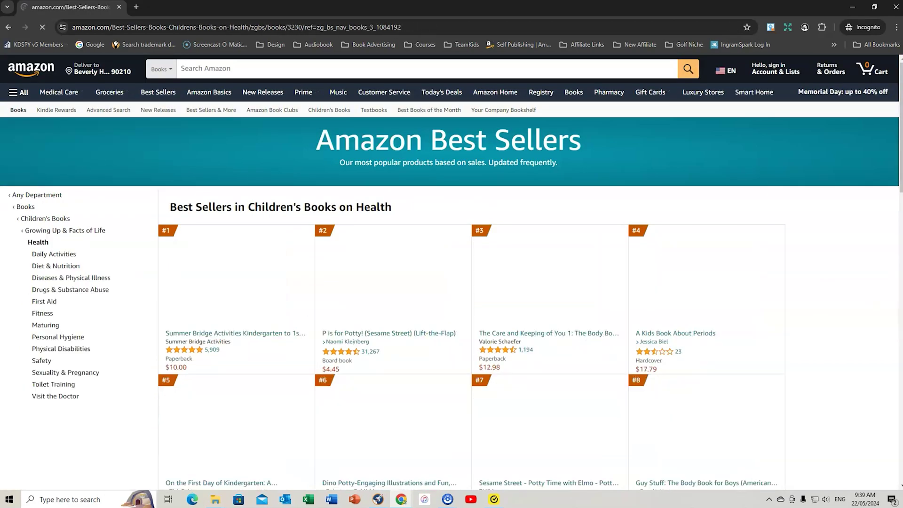
scroll(773, 316, "down", 1)
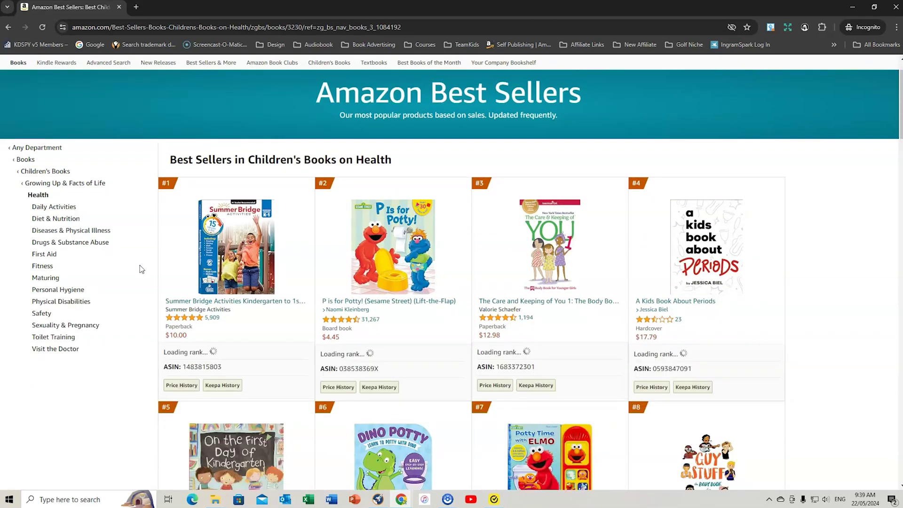
left_click(57, 290)
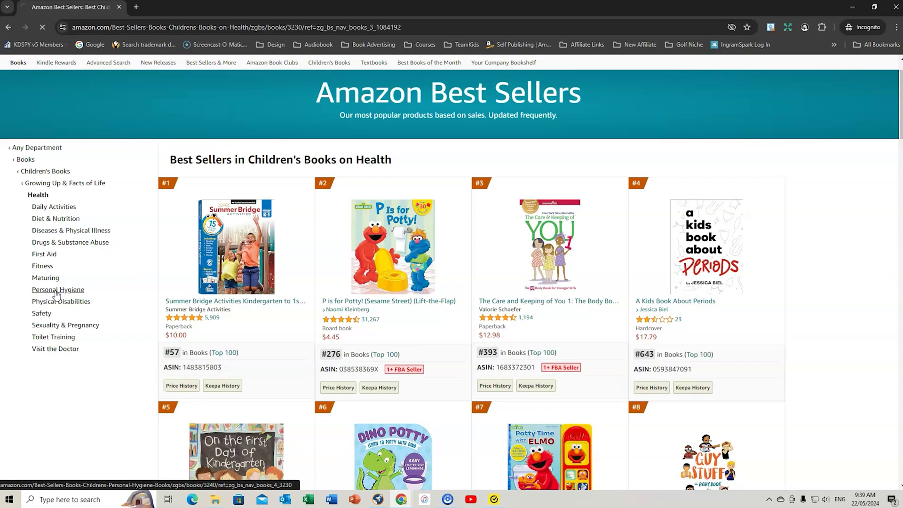
scroll(885, 278, "down", 2)
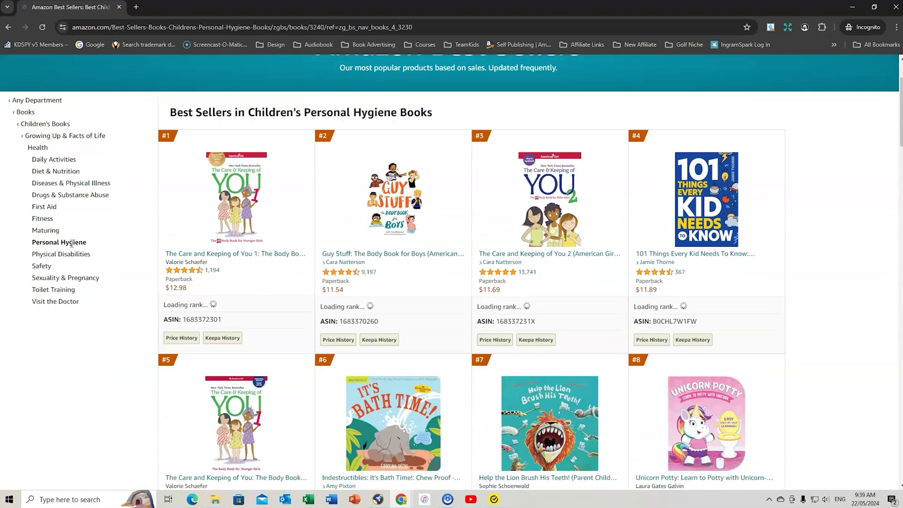
scroll(900, 265, "up", 2)
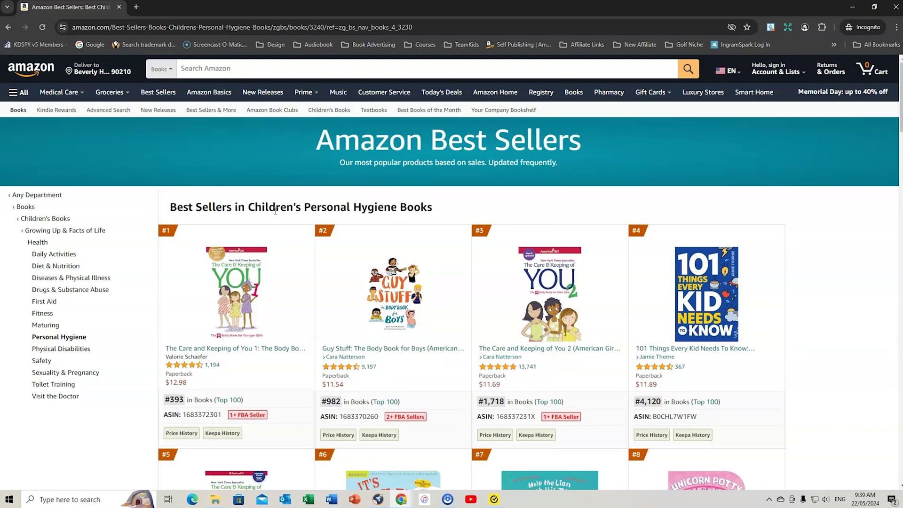
left_click(805, 28)
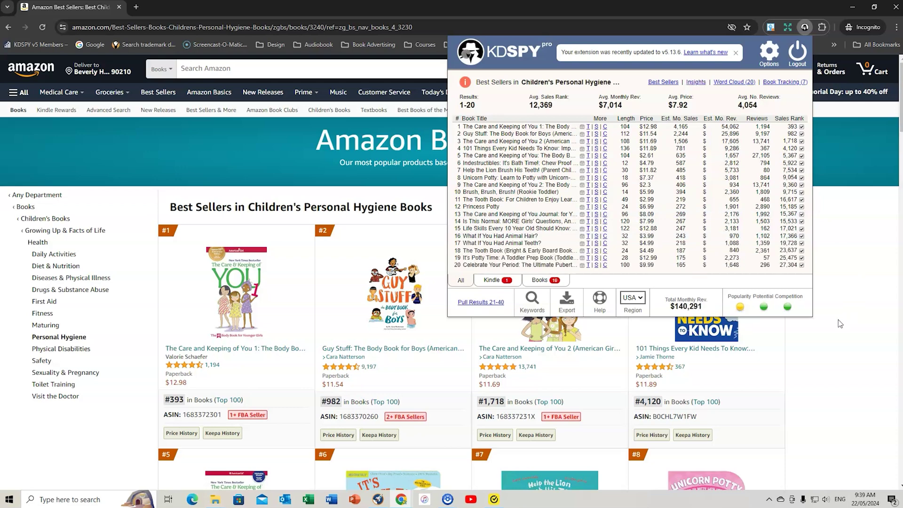
Check the Personal Hygiene stats (average rank 12,369, easy competition) and close KDSpy.
mouse_move(788, 309)
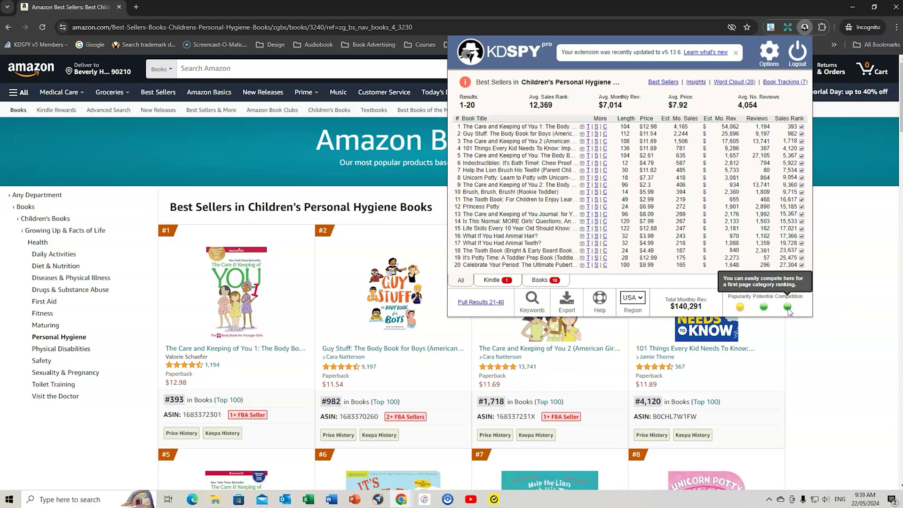
mouse_move(741, 308)
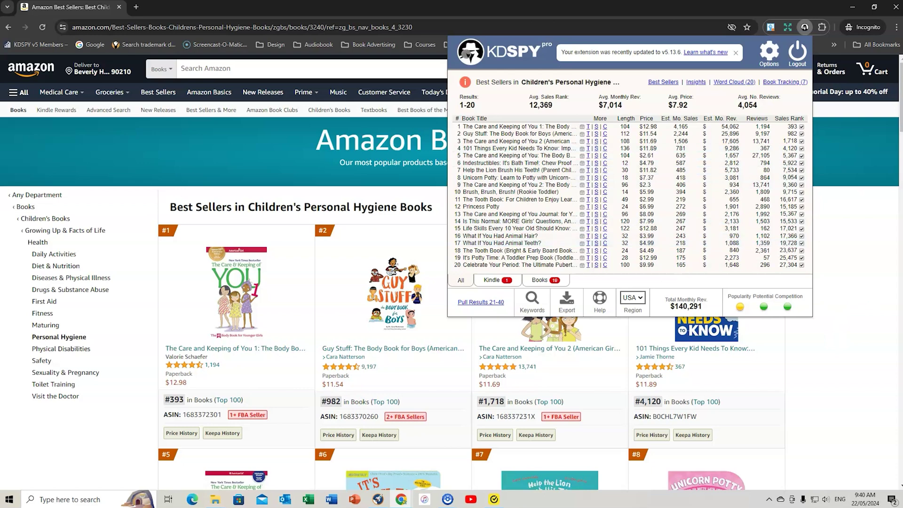
left_click(828, 353)
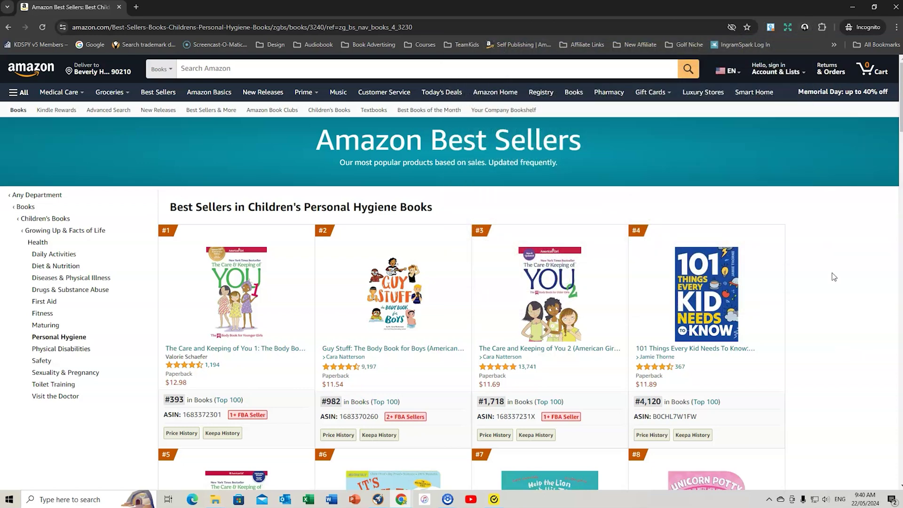
Search Amazon Books for 'kids book about plants' using the matching search suggestion.
scroll(832, 273, "down", 2)
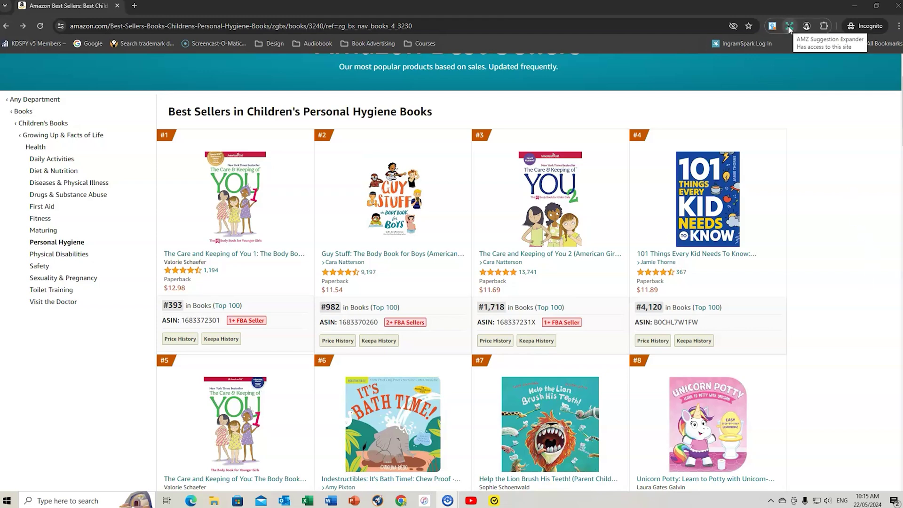
scroll(786, 232, "up", 2)
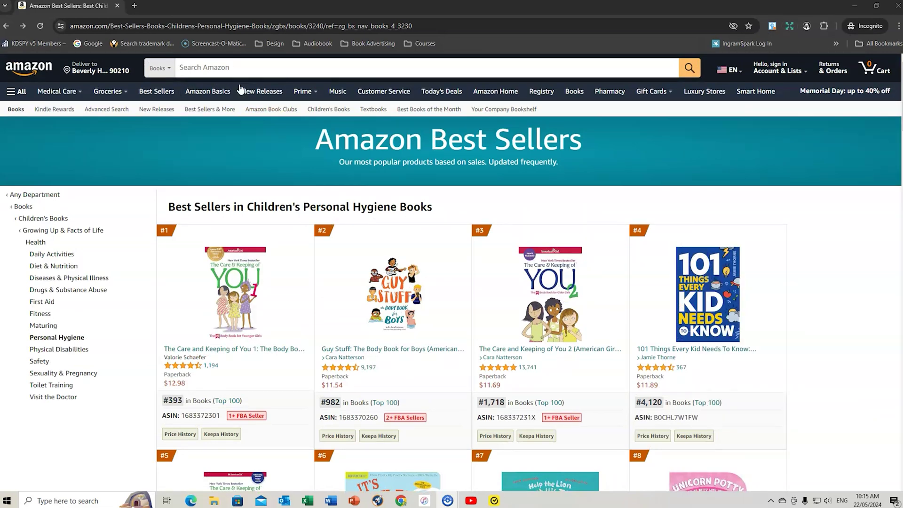
left_click(237, 67)
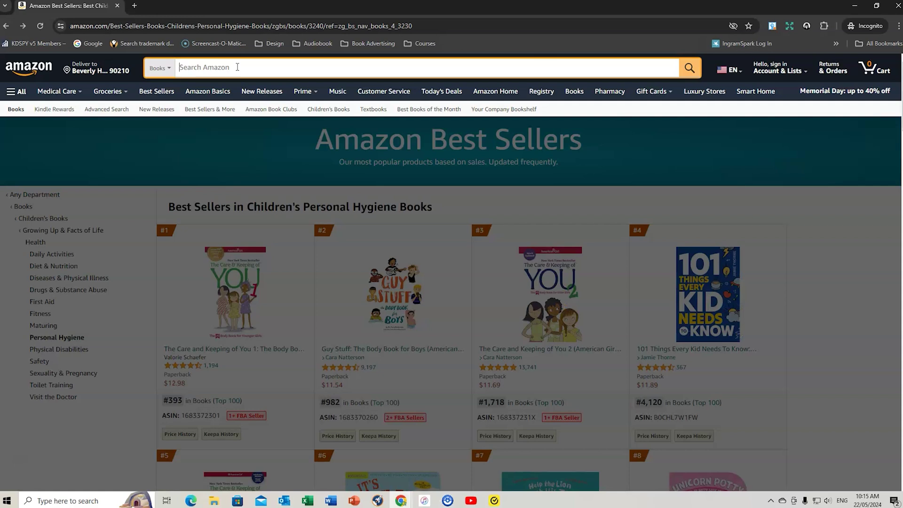
type("kids book")
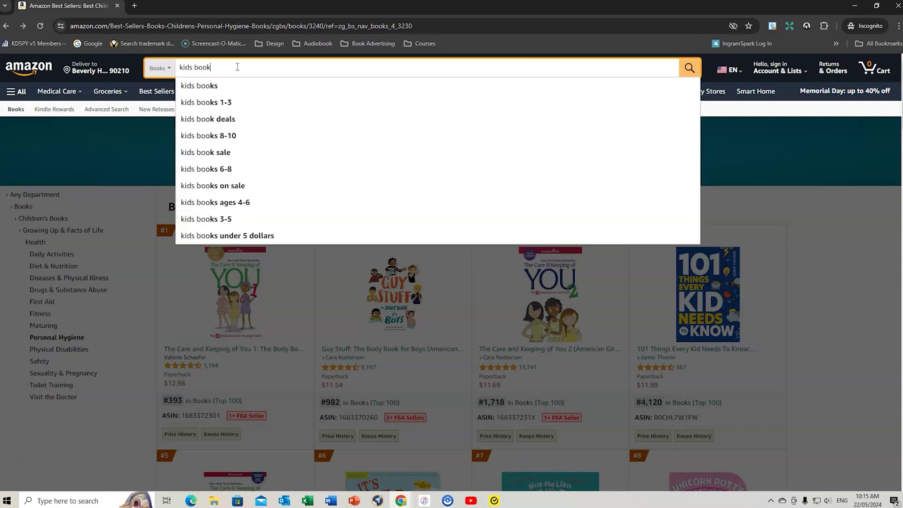
type(" about")
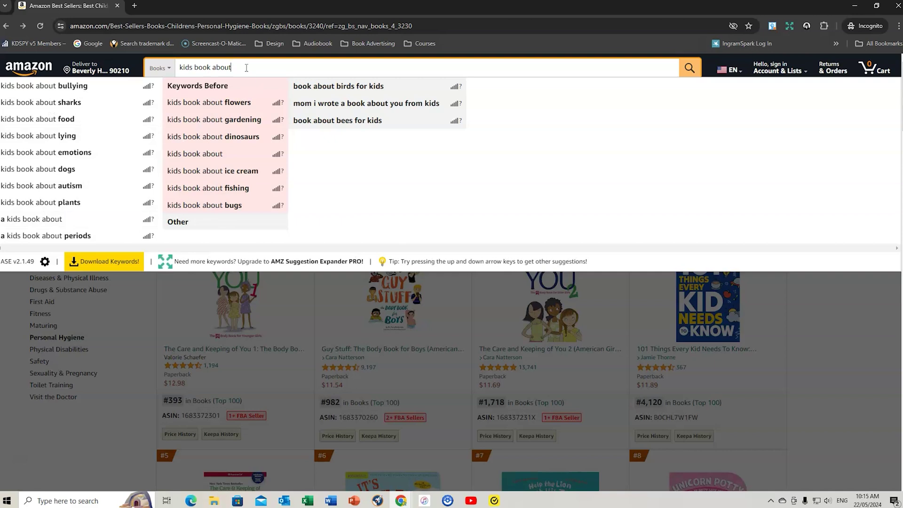
type("plants")
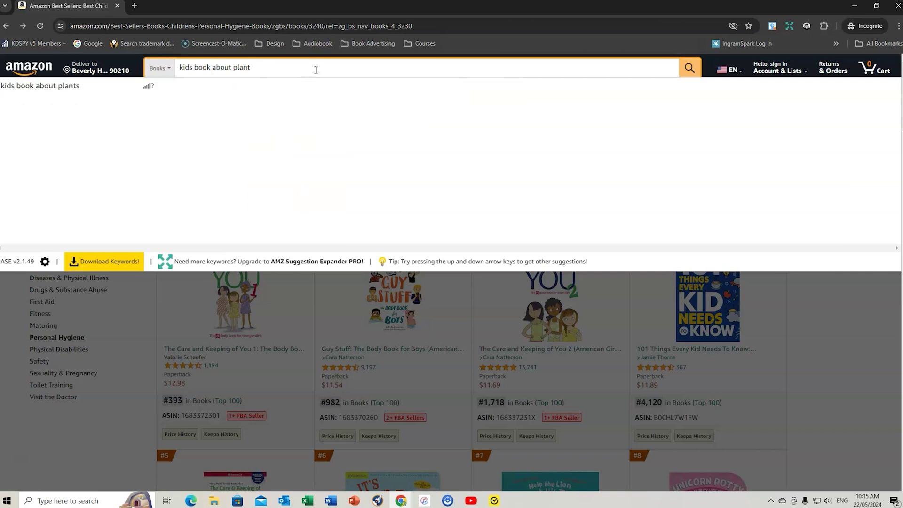
key("BackSpace")
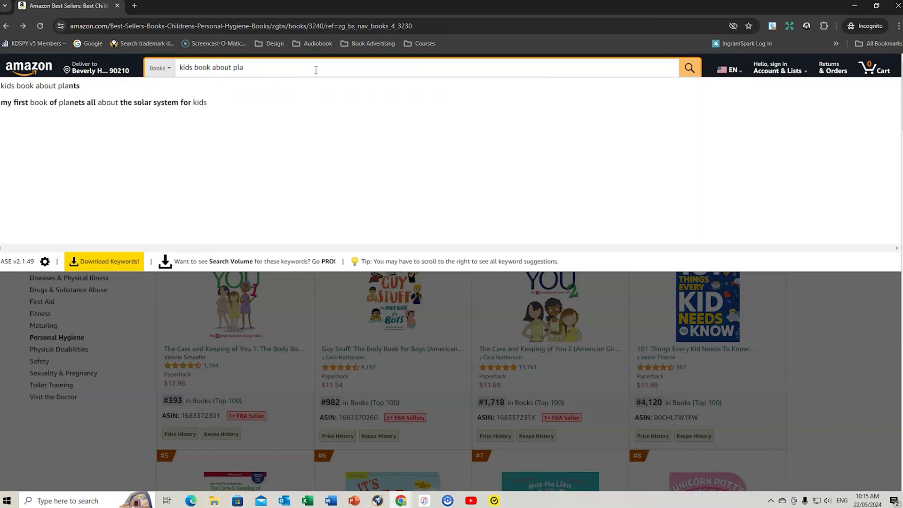
left_click(70, 89)
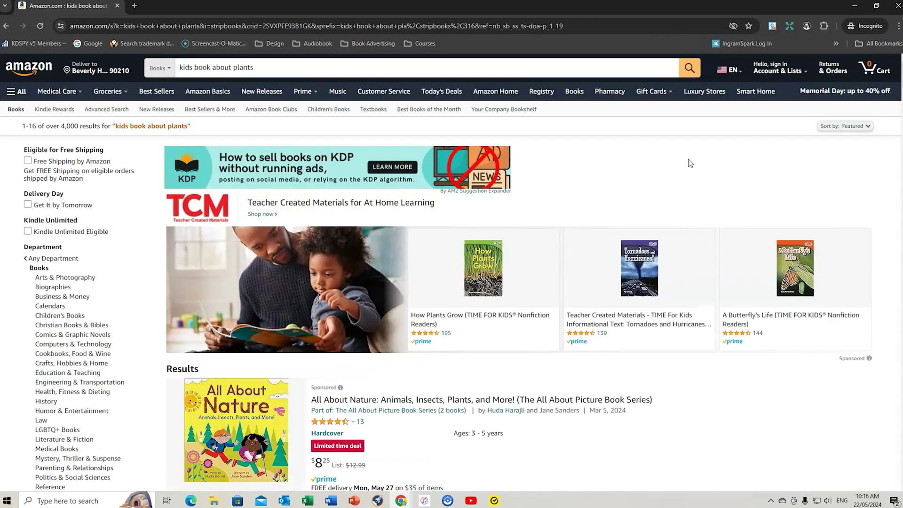
Sort KDSpy by sales rank, exclude the 911,256-ranked outlier, review the stats, then close it.
left_click(807, 25)
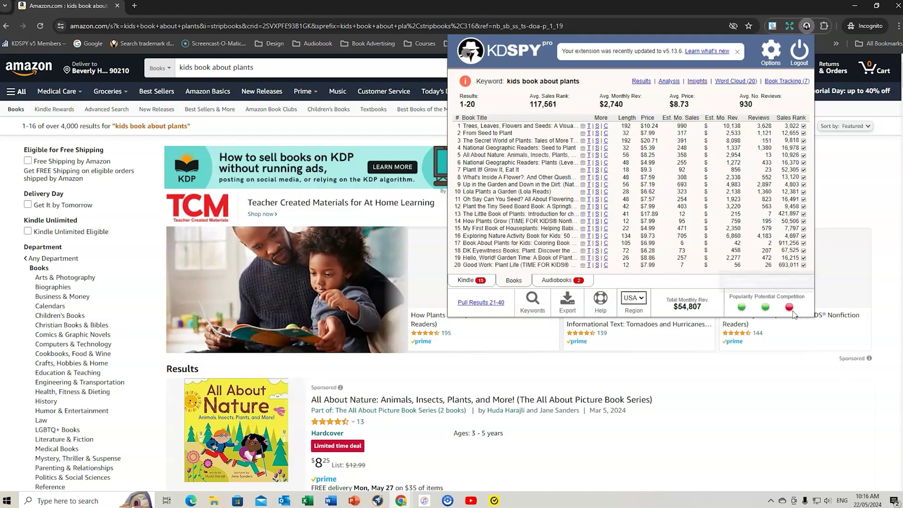
left_click(798, 122)
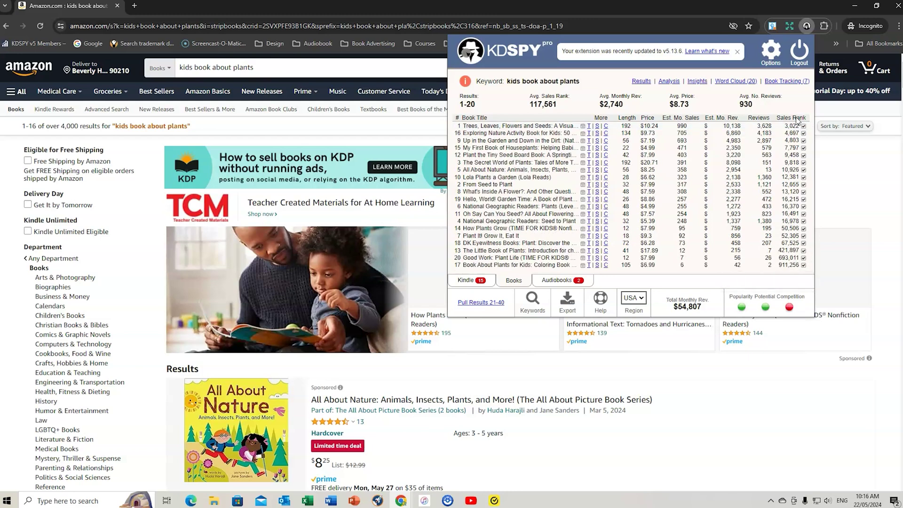
left_click(804, 265)
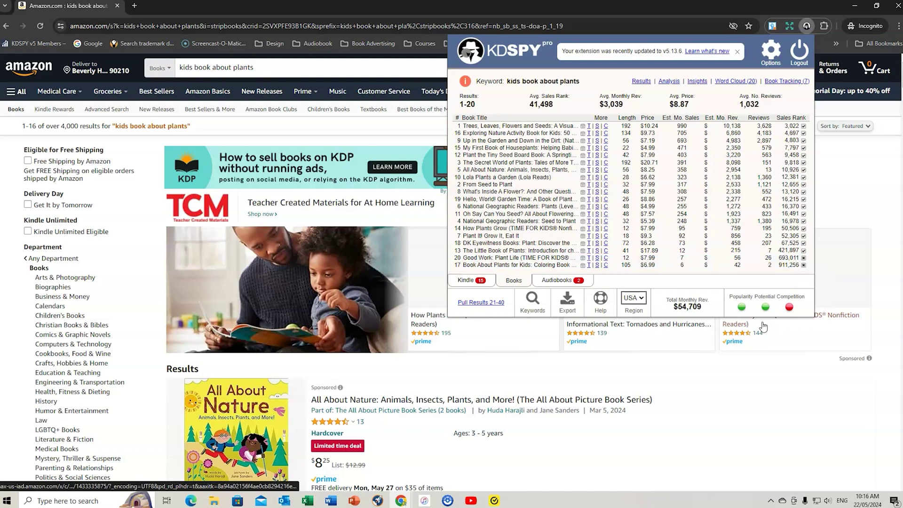
mouse_move(742, 311)
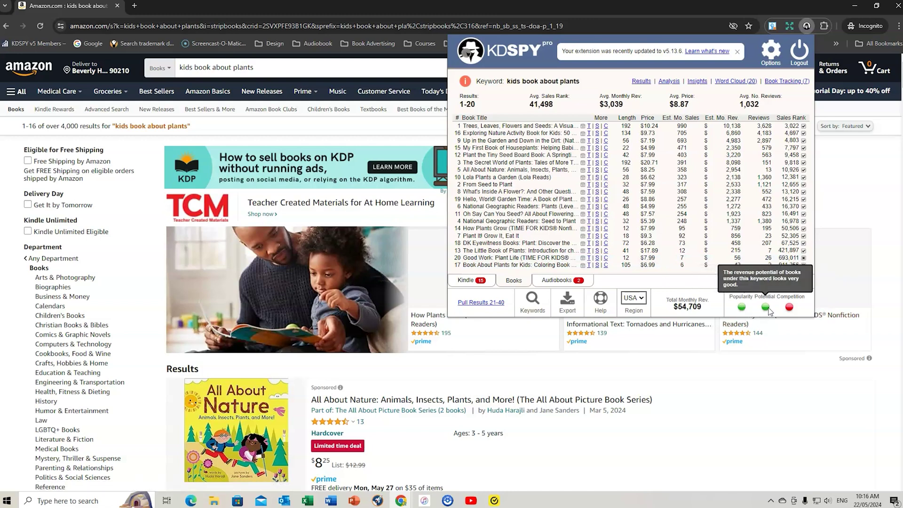
mouse_move(793, 313)
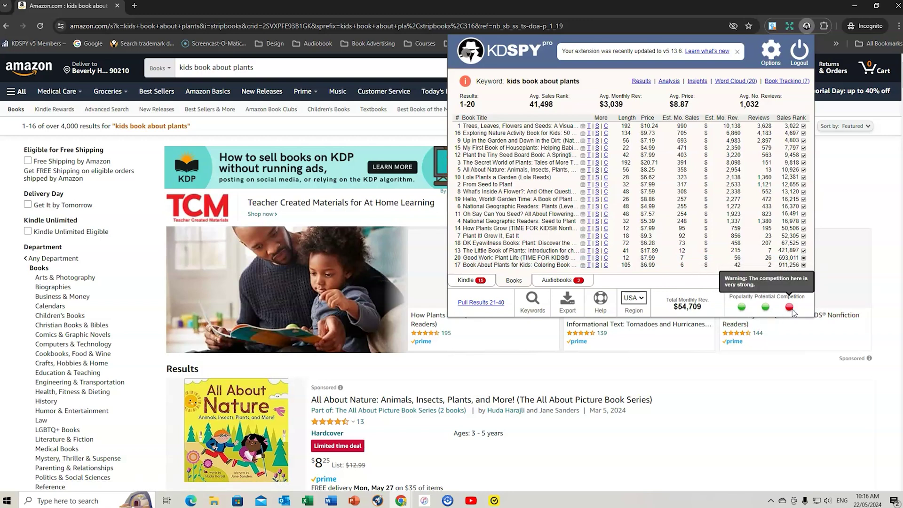
scroll(616, 388, "down", 4)
scroll(617, 388, "down", 15)
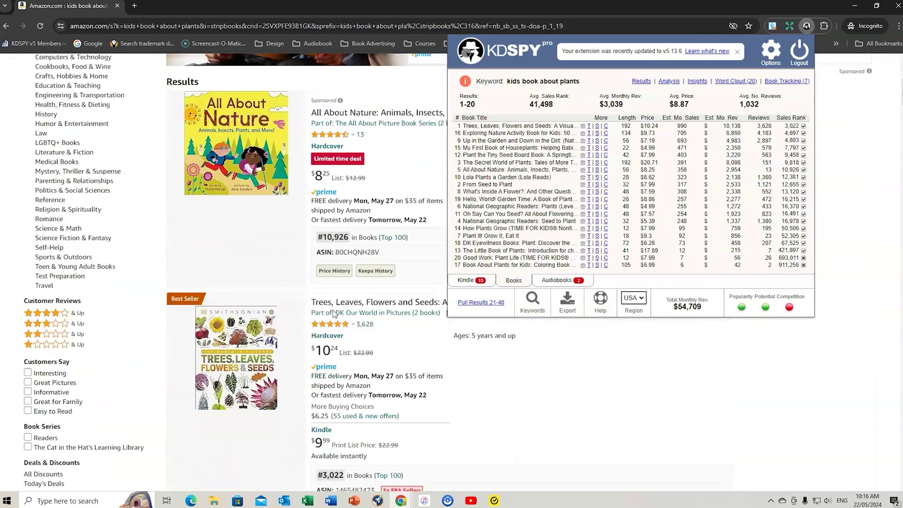
scroll(336, 301, "down", 11)
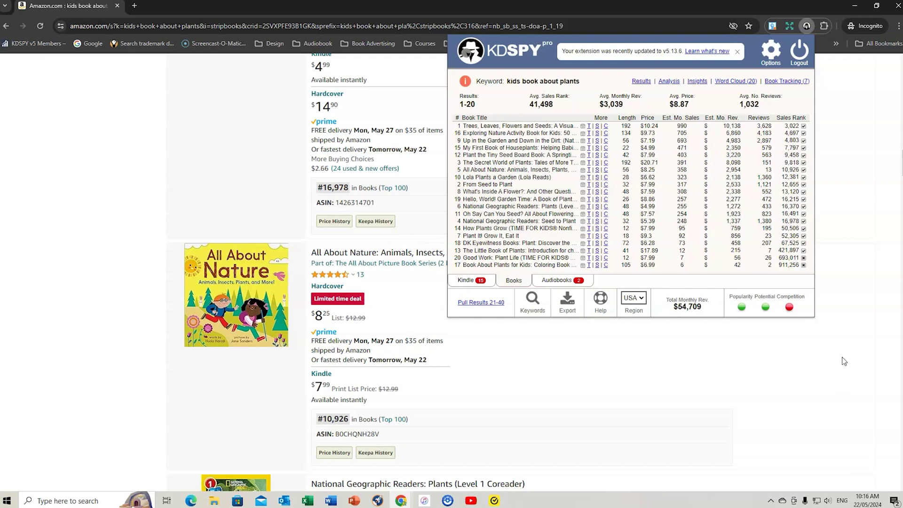
scroll(845, 361, "up", 1)
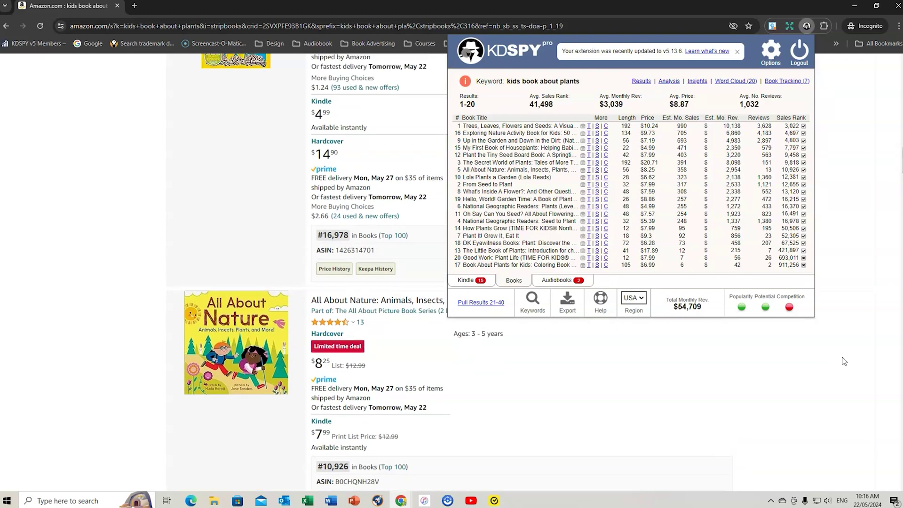
scroll(845, 362, "up", 15)
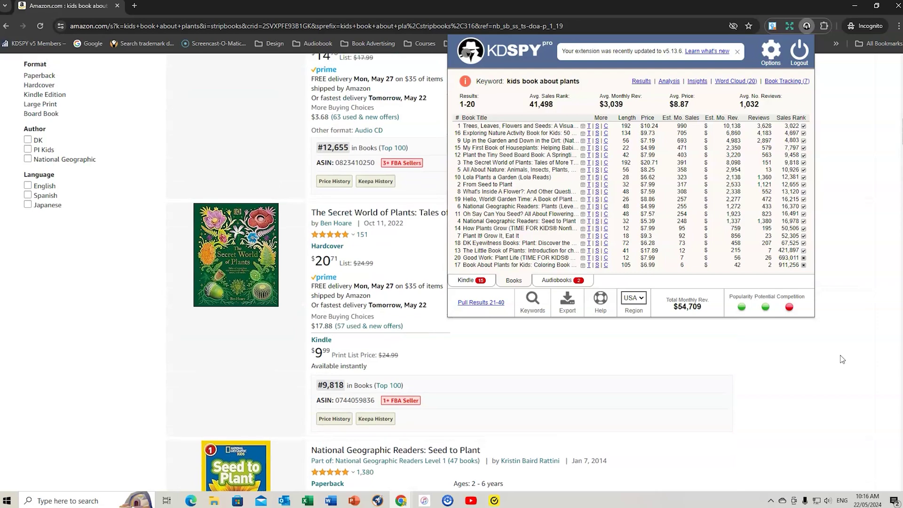
scroll(842, 360, "up", 15)
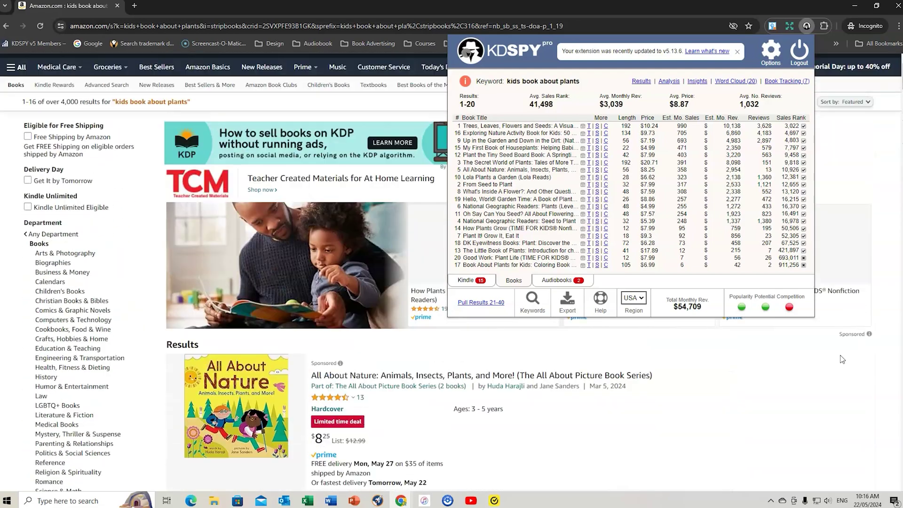
left_click(748, 419)
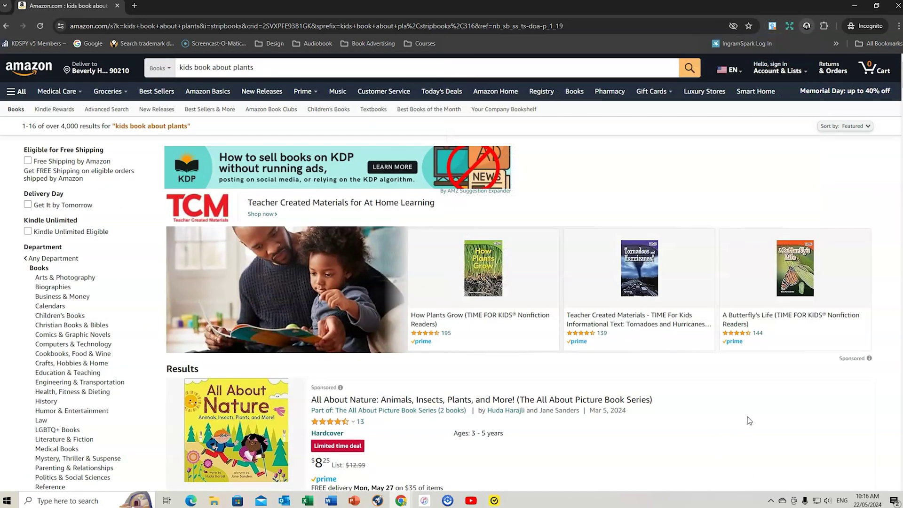